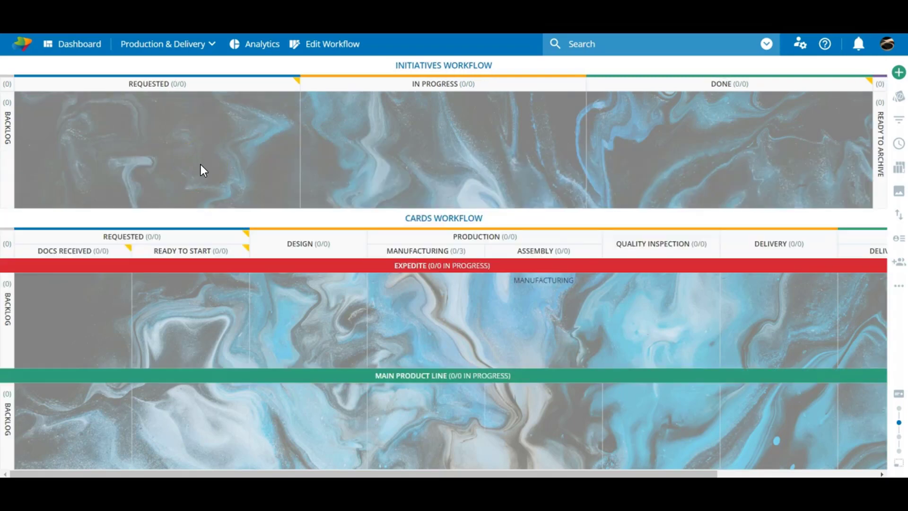
- Start a new card in the Initiatives Requested column titled INITIATIVE
double_click(200, 165)
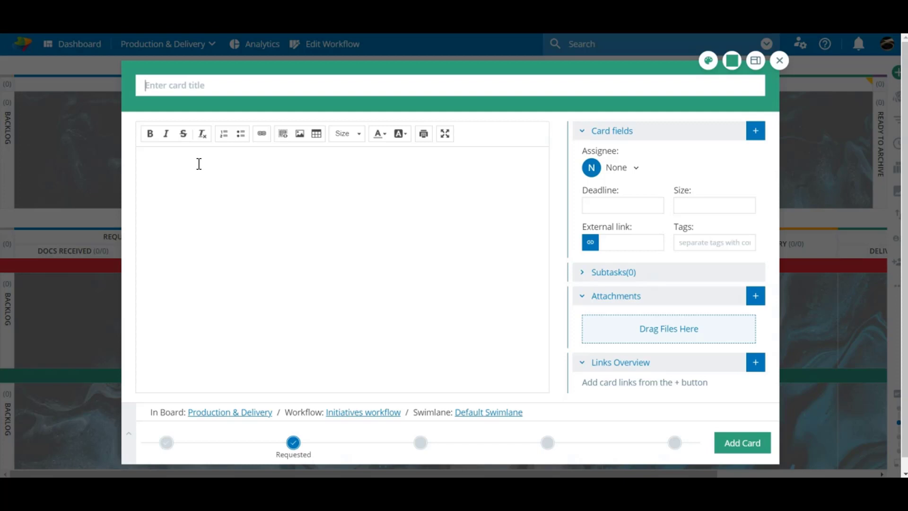
type("INITIATIVE")
left_click(185, 161)
left_click(130, 38)
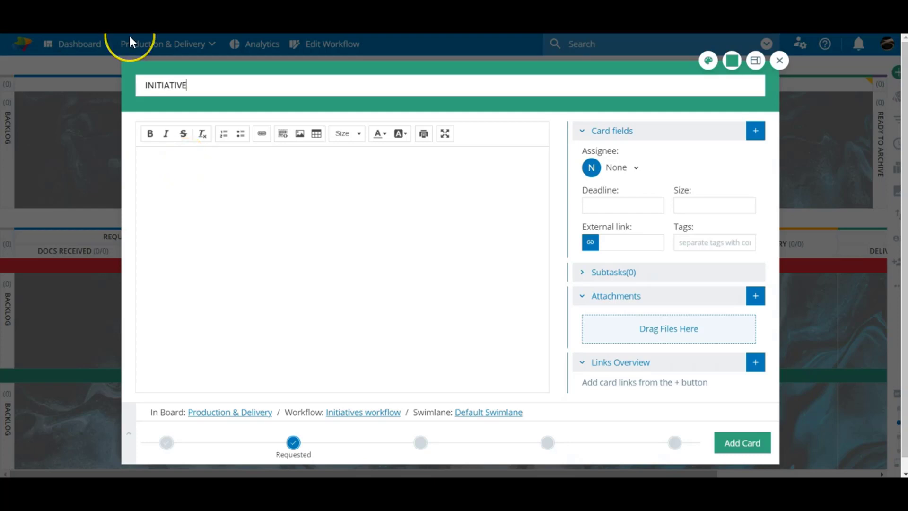
left_click(131, 92)
left_click(144, 81)
- Make the card pink and set its priority to Critical
left_click(708, 61)
left_click(854, 88)
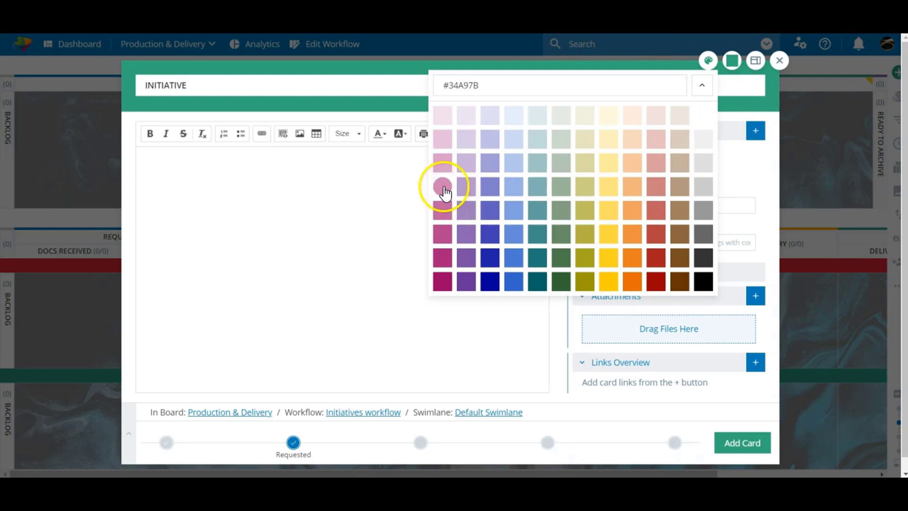
left_click(443, 187)
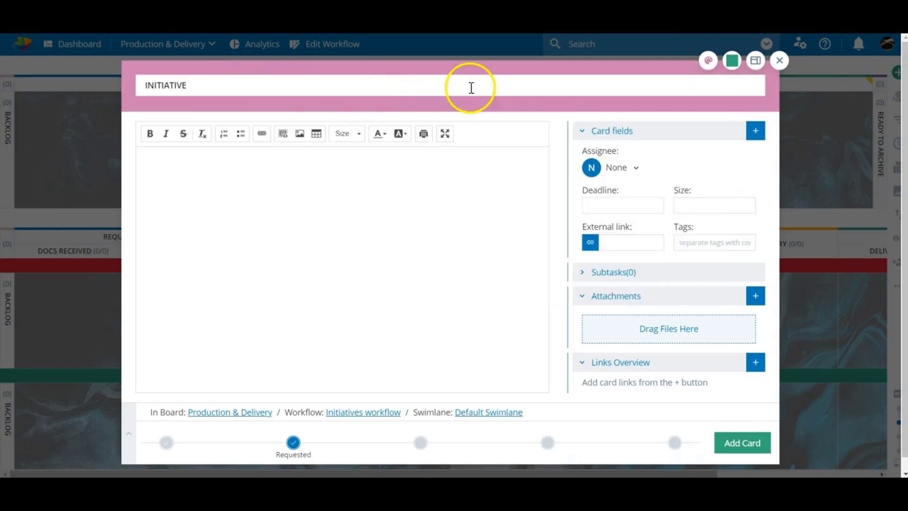
left_click(734, 63)
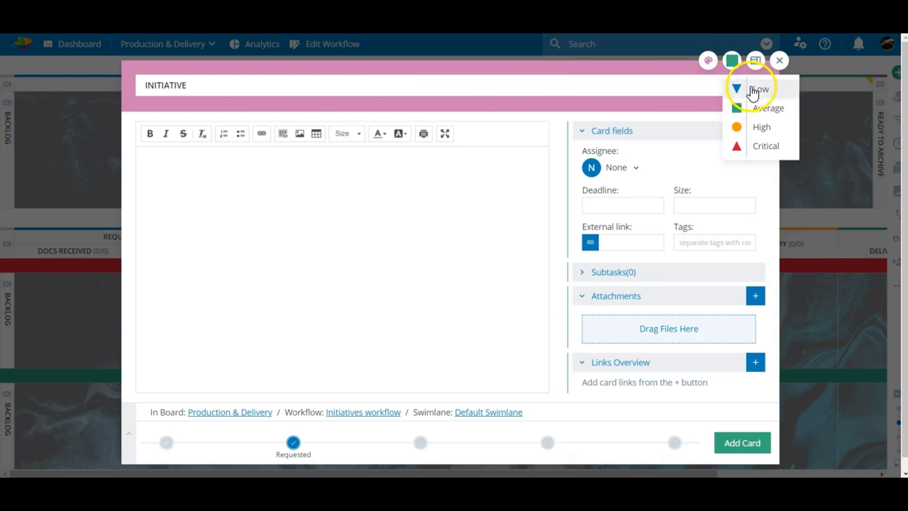
left_click(762, 146)
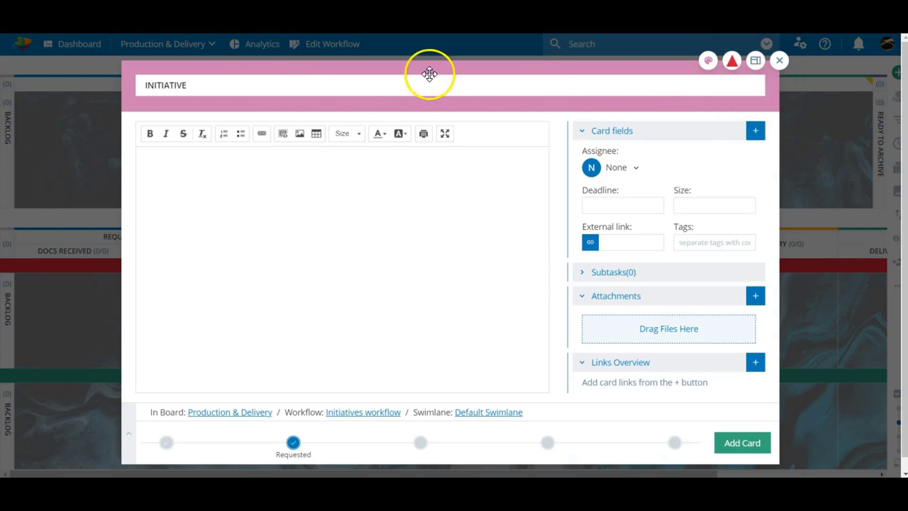
left_click(756, 62)
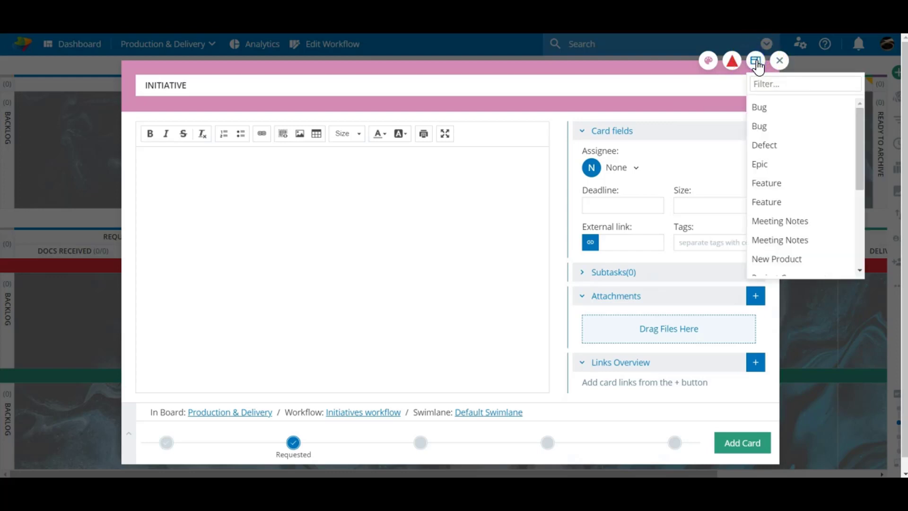
- Apply all Bug template fields to the card, then cancel closing to keep editing it unsaved
left_click(759, 126)
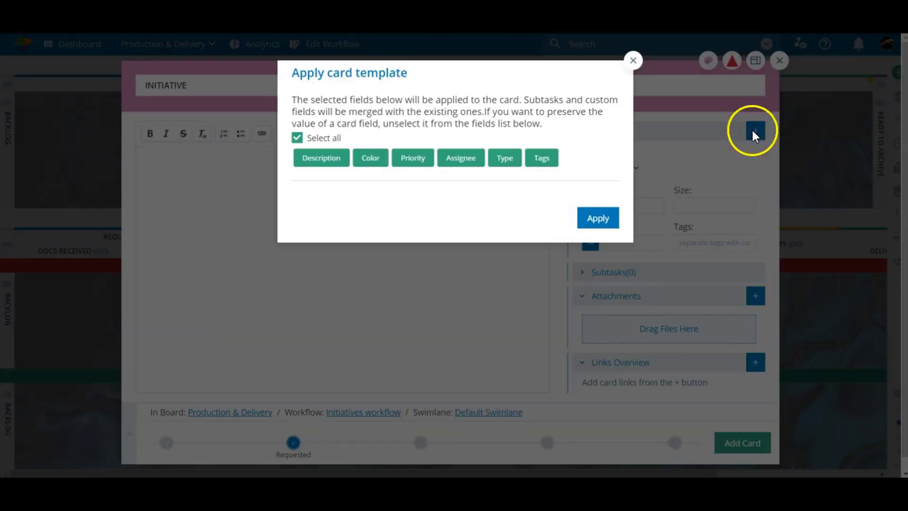
left_click(598, 219)
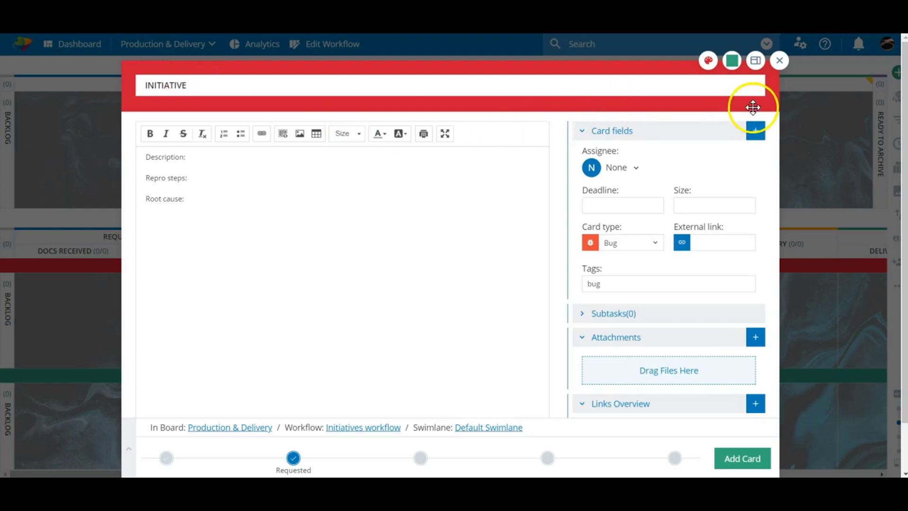
left_click(779, 62)
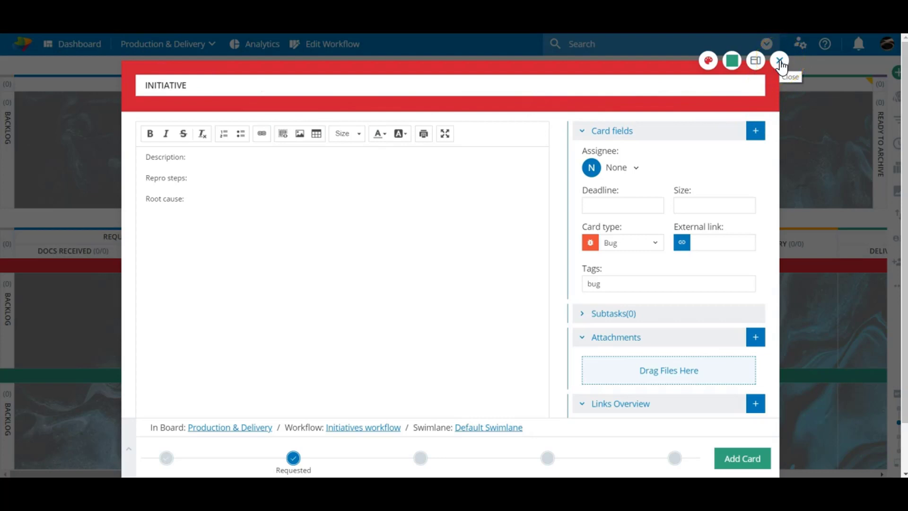
left_click(780, 60)
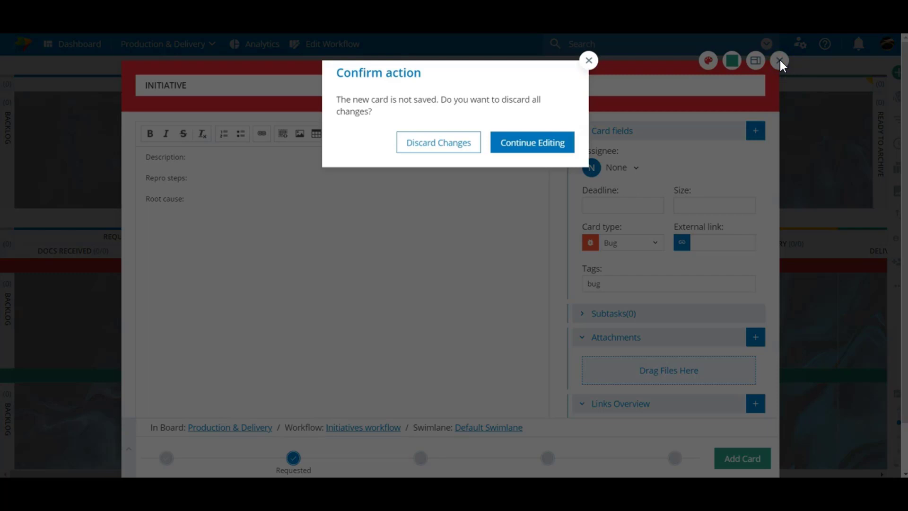
left_click(516, 143)
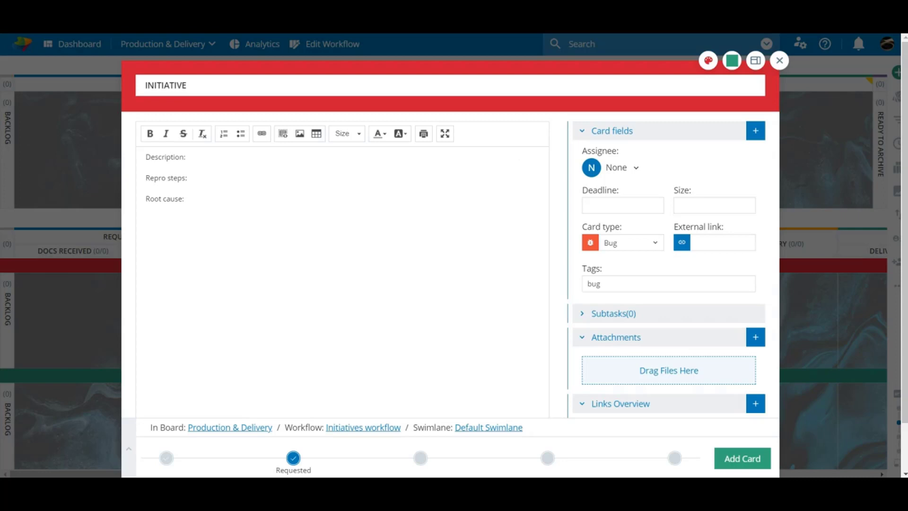
- Fill the description lines: Description Bug hunting, Repro steps None, Root cause Unknown
left_click(191, 156)
type("Bug h")
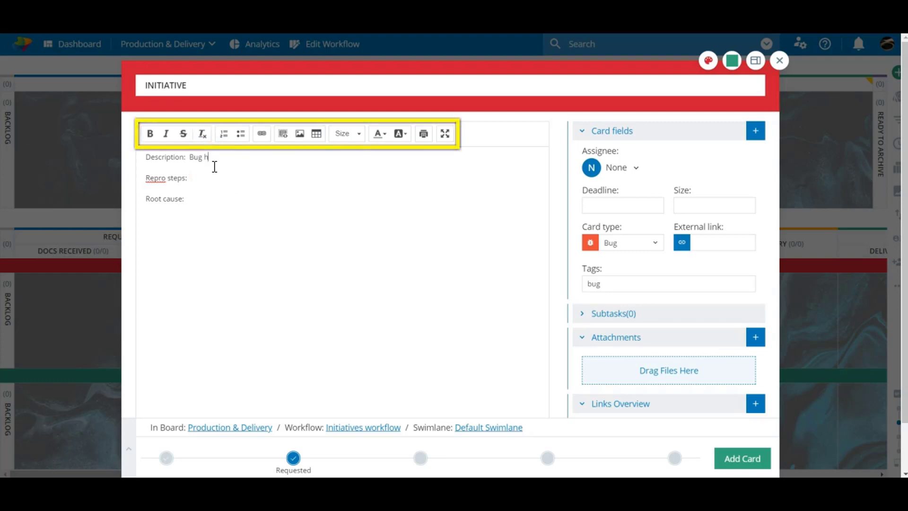
type("unting")
left_click(209, 183)
type("N")
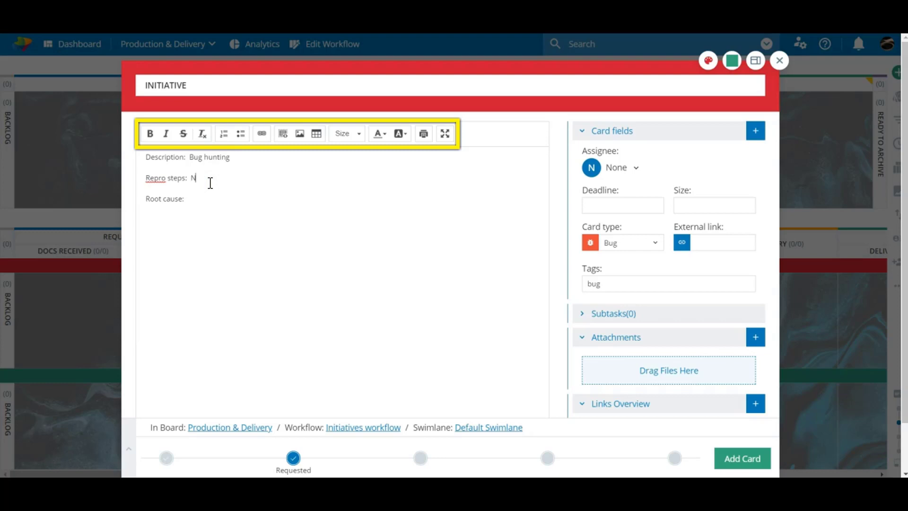
type("one")
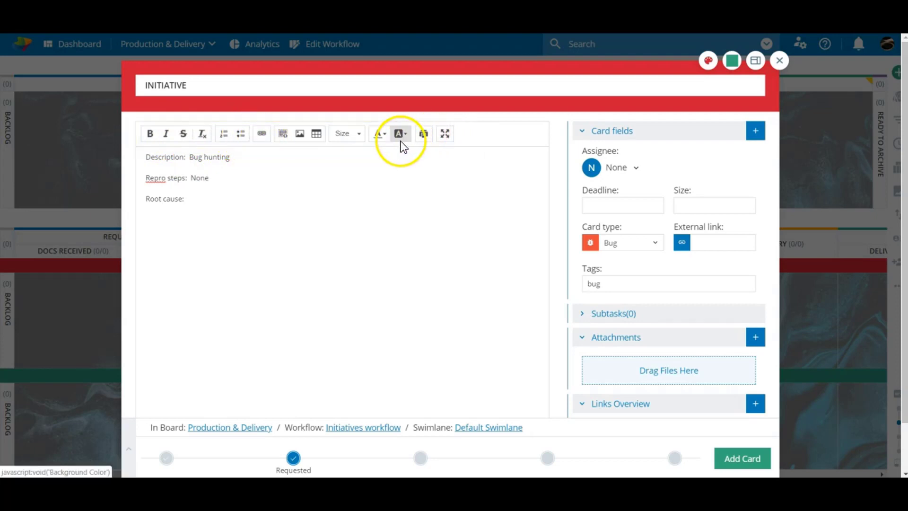
left_click(228, 199)
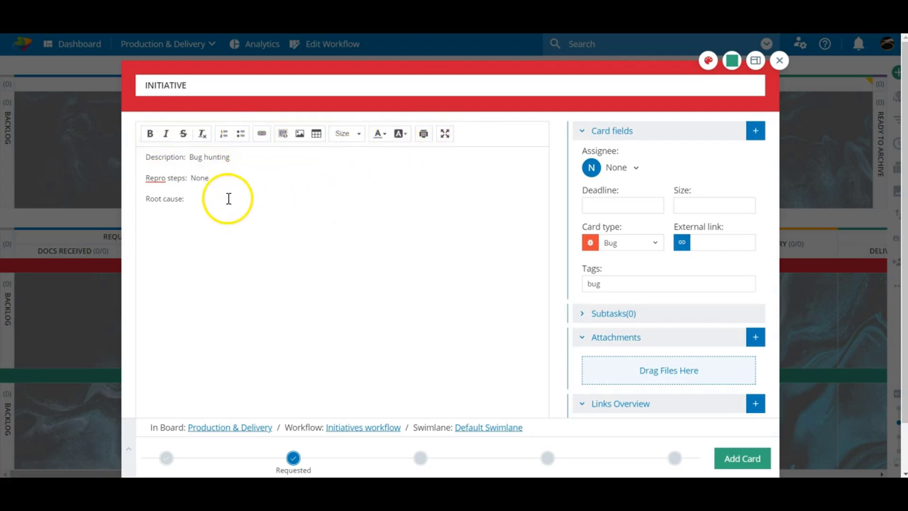
type("Unknown")
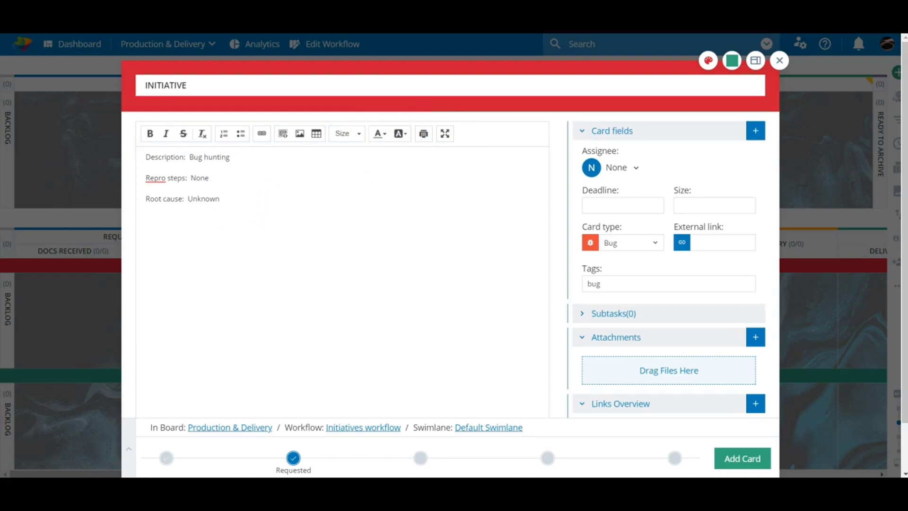
- Try the computer upload option in Attachments, then collapse and re-expand the Attachments section
left_click(755, 338)
left_click(730, 371)
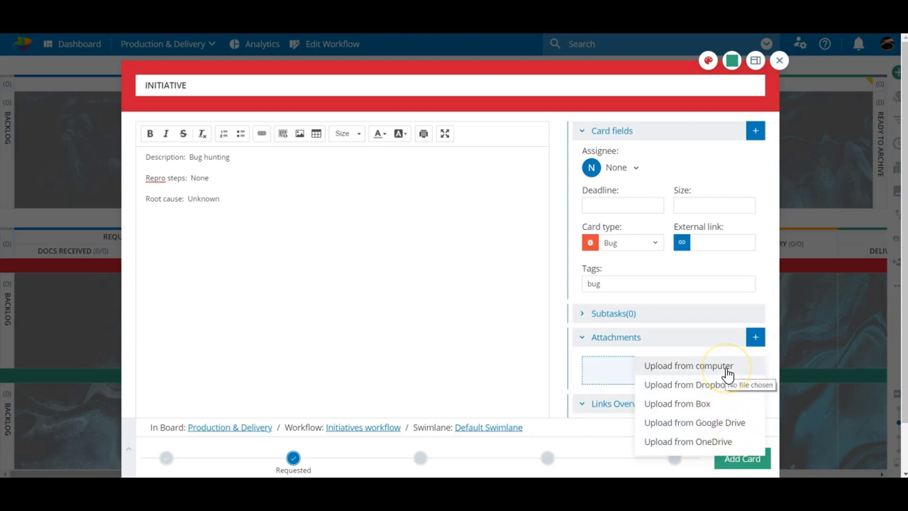
left_click(733, 338)
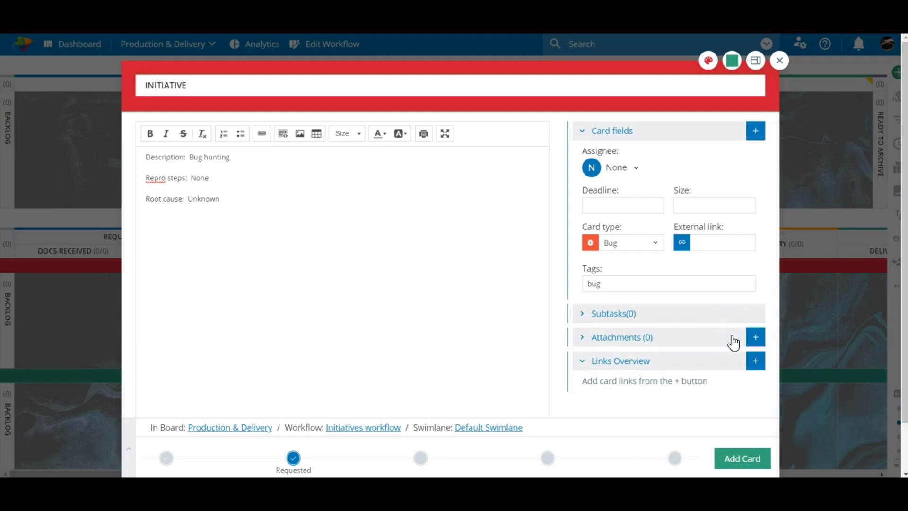
left_click(734, 342)
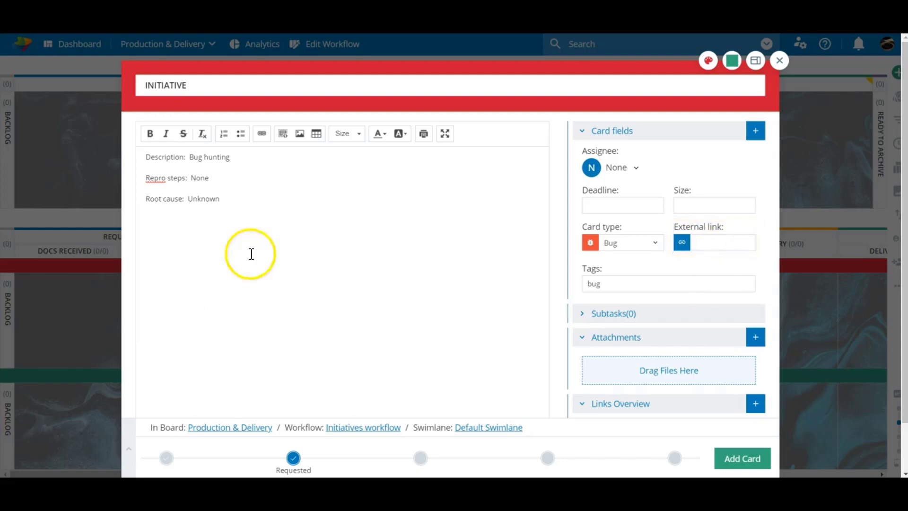
- Assign the card to the first team member and add a Watchers field with a team member
left_click(592, 168)
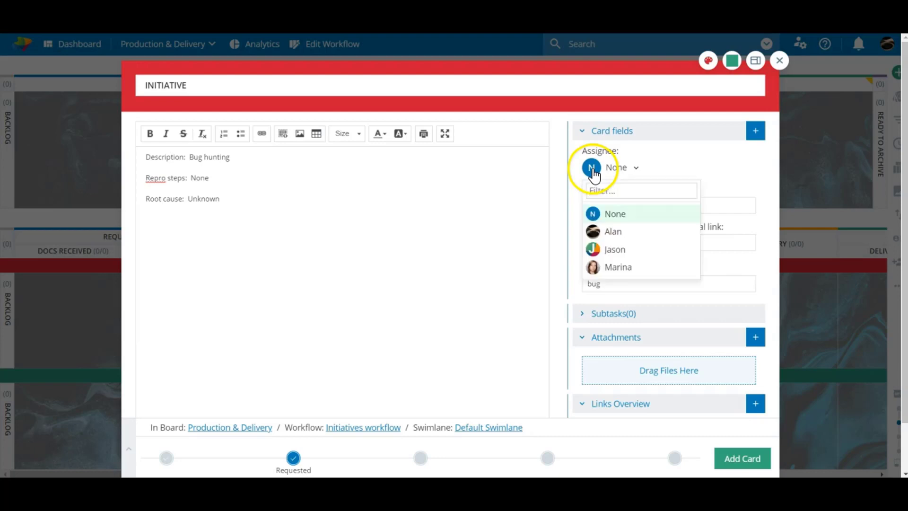
left_click(610, 233)
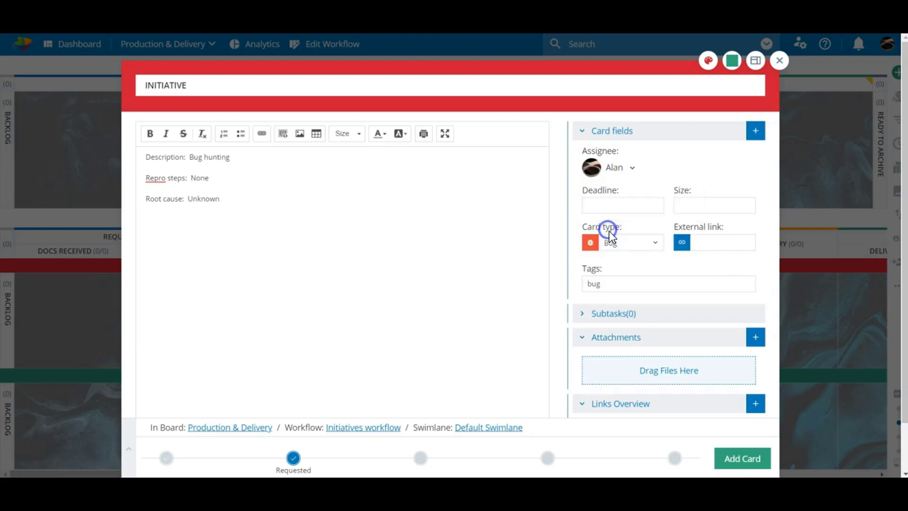
left_click(759, 131)
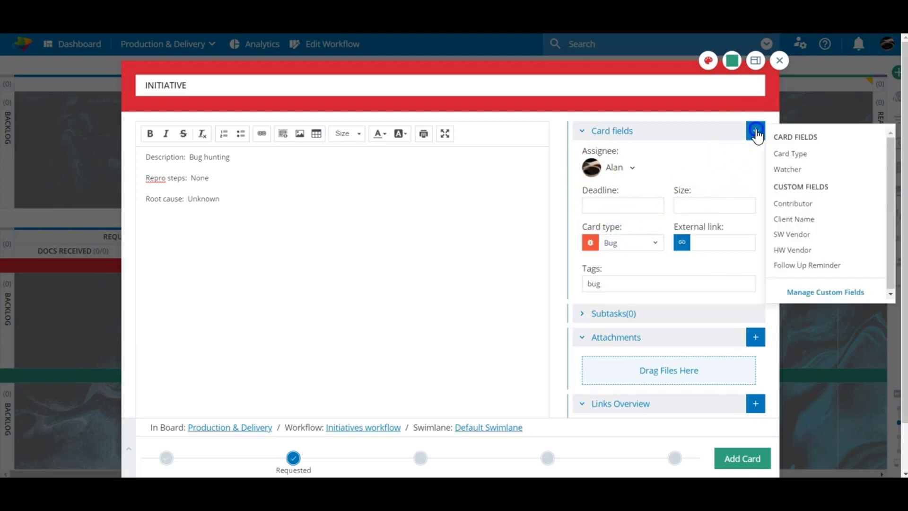
left_click(794, 175)
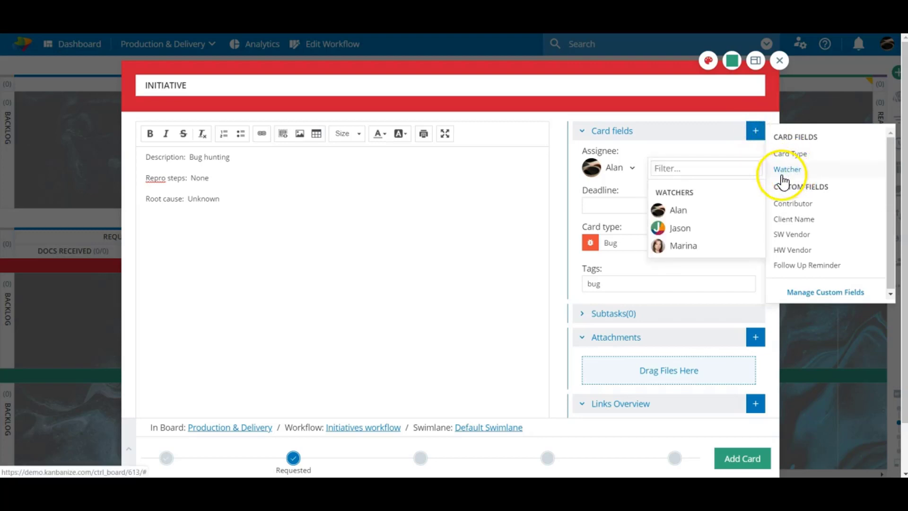
left_click(689, 229)
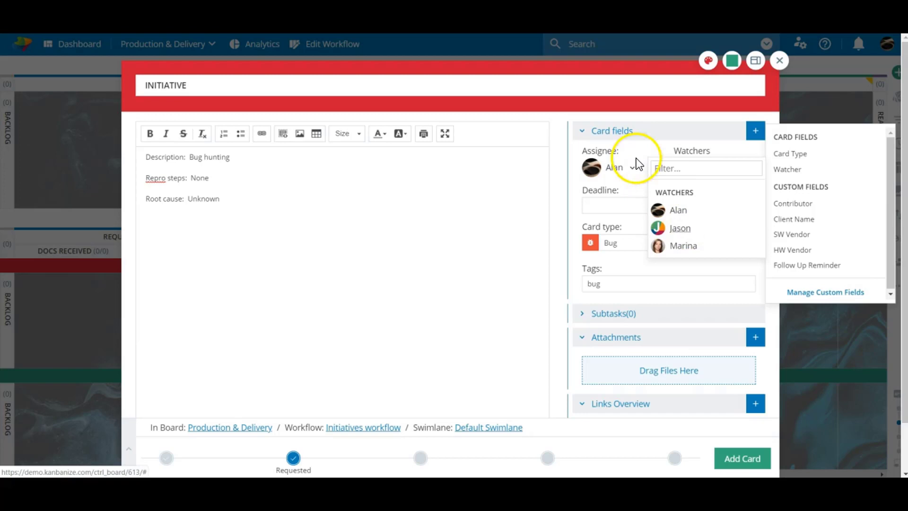
left_click(651, 150)
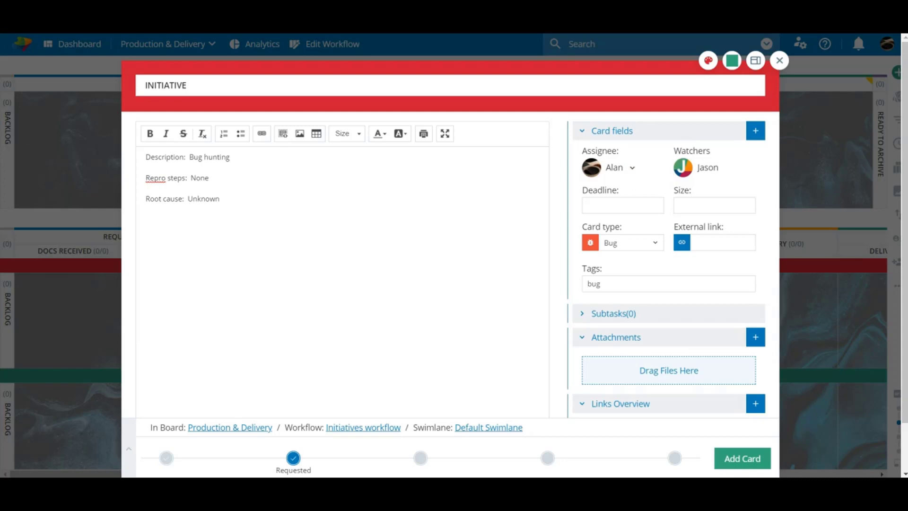
- Set the card's deadline to July 1, 2019
left_click(627, 204)
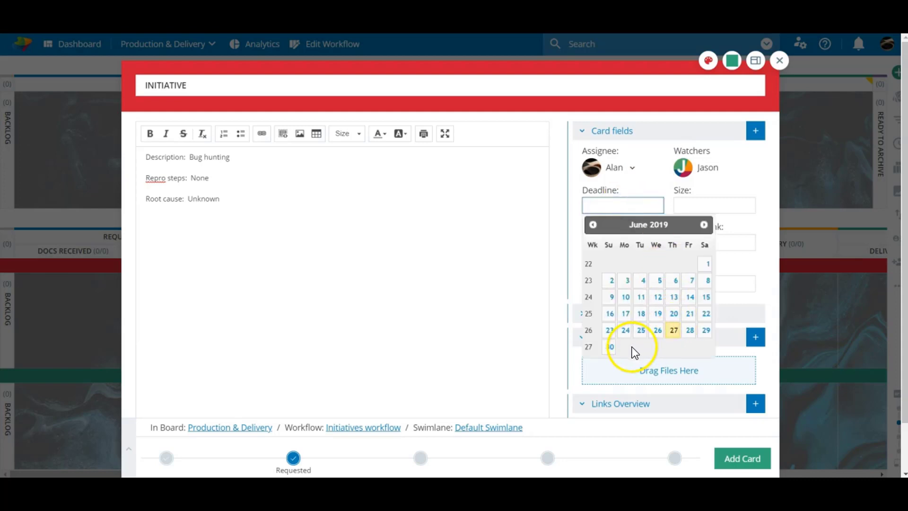
left_click(704, 225)
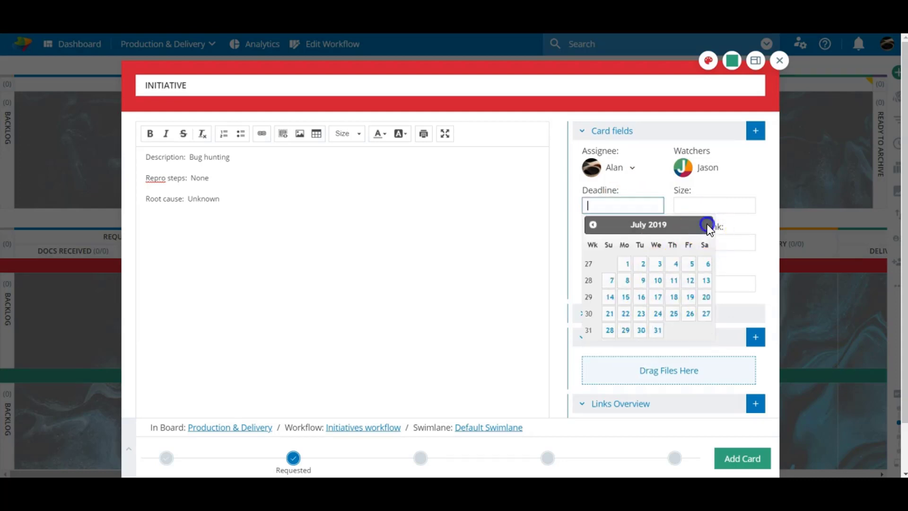
left_click(627, 264)
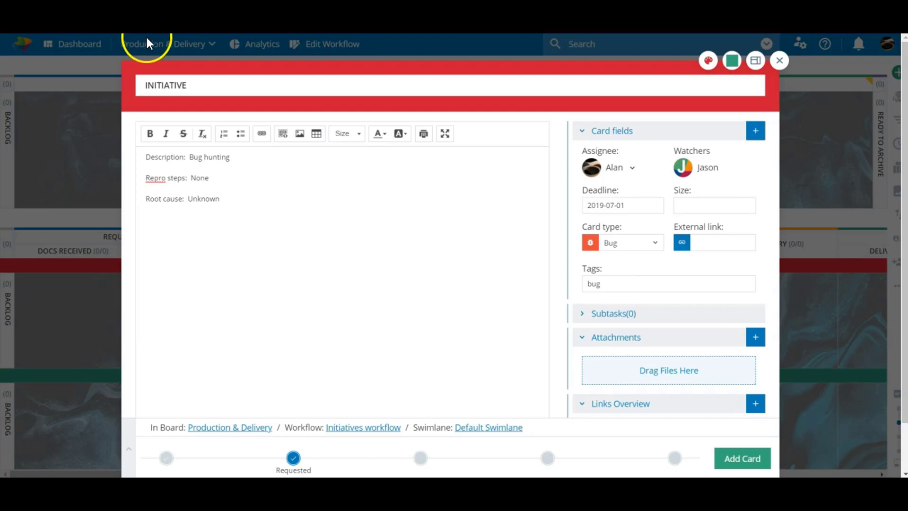
- Change the card's size from 1 to 15 by appending a 5
left_click(688, 207)
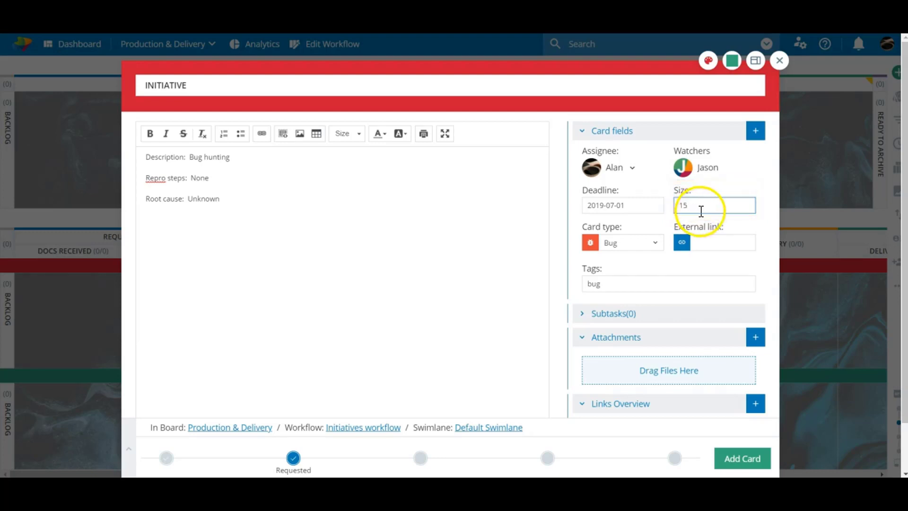
type("5")
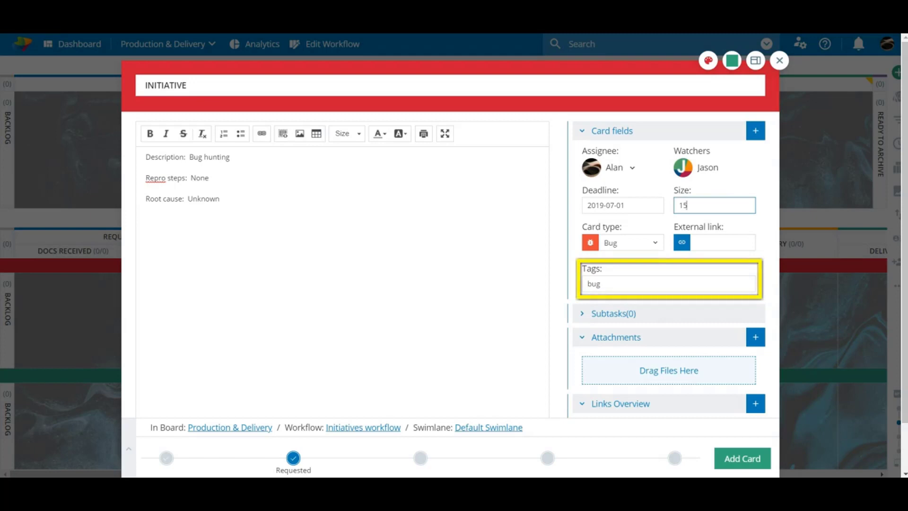
left_click(612, 287)
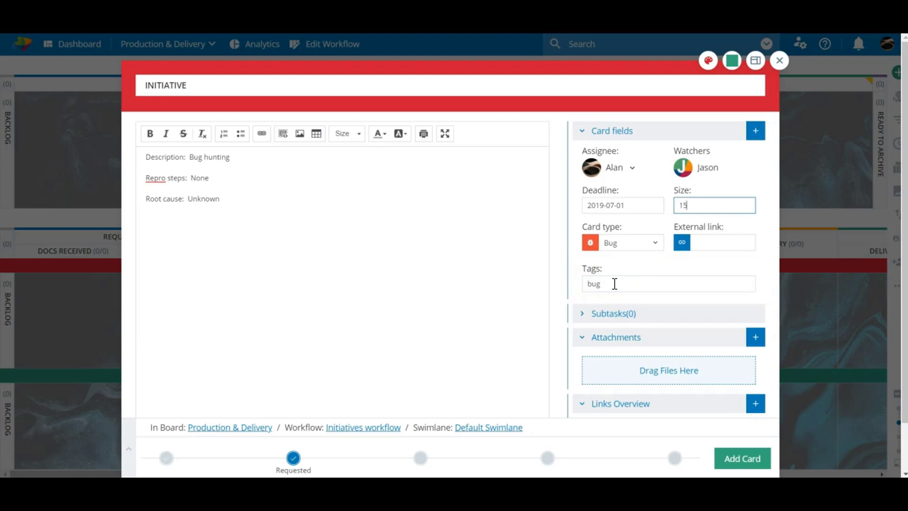
left_click(629, 284)
- Add the subtasks Sub task 1 and Sub task 2 to the card
left_click(610, 314)
left_click(613, 335)
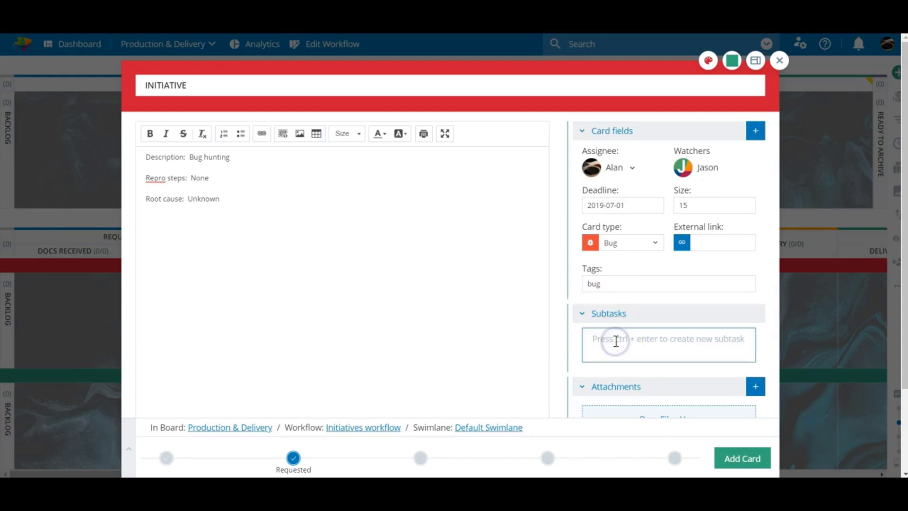
type("Sub task 1")
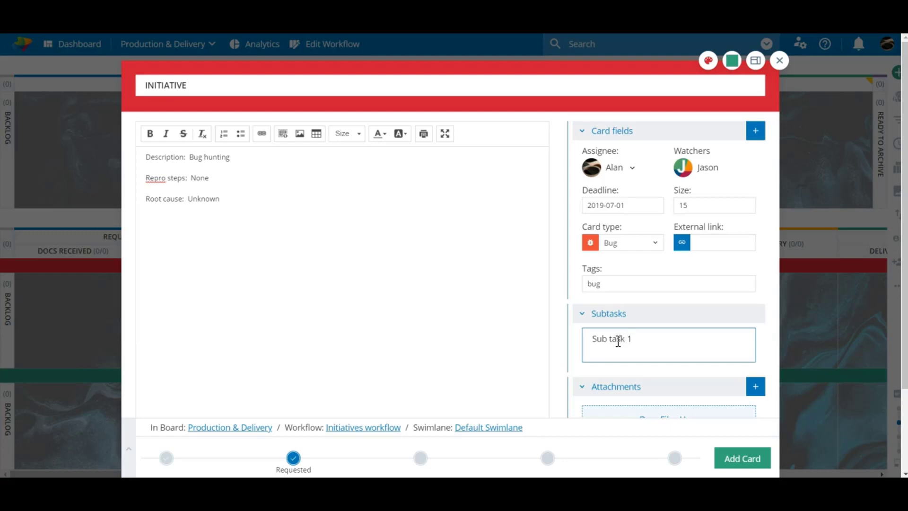
key("ctrl+Return")
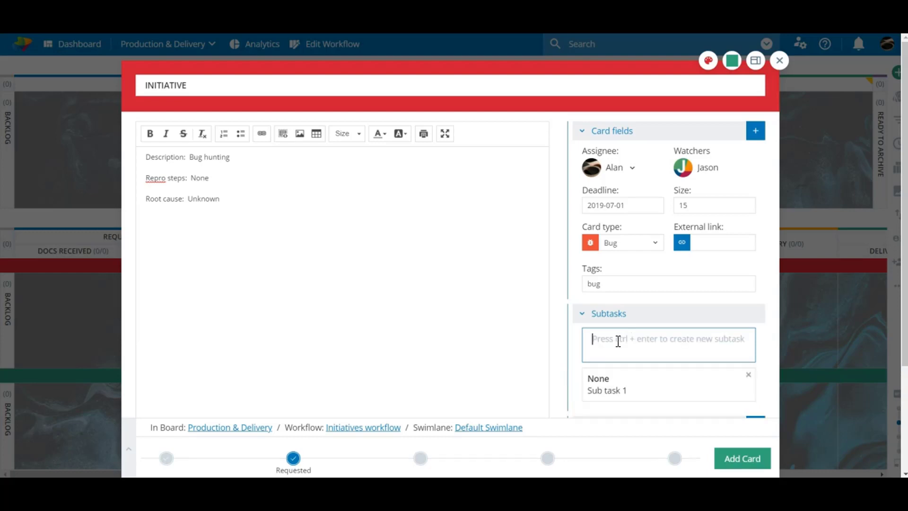
type("Sub task")
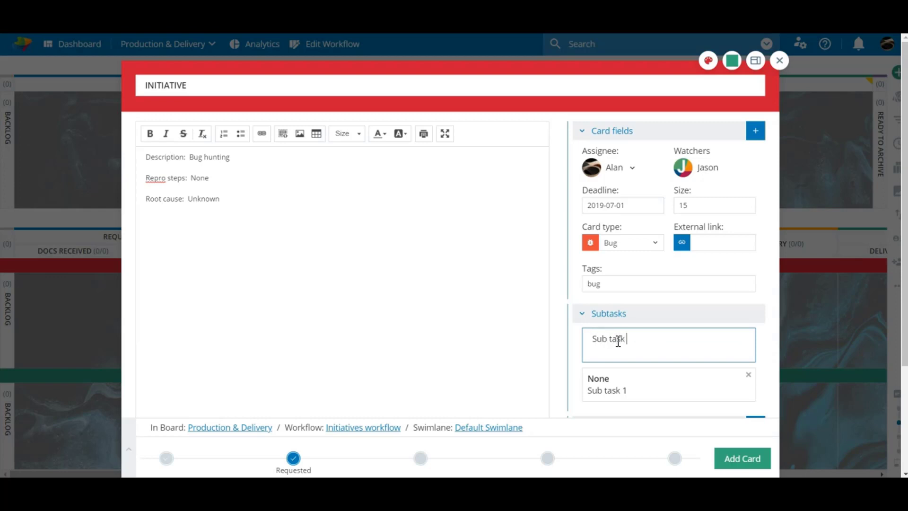
type(" 2")
key("ctrl+Return")
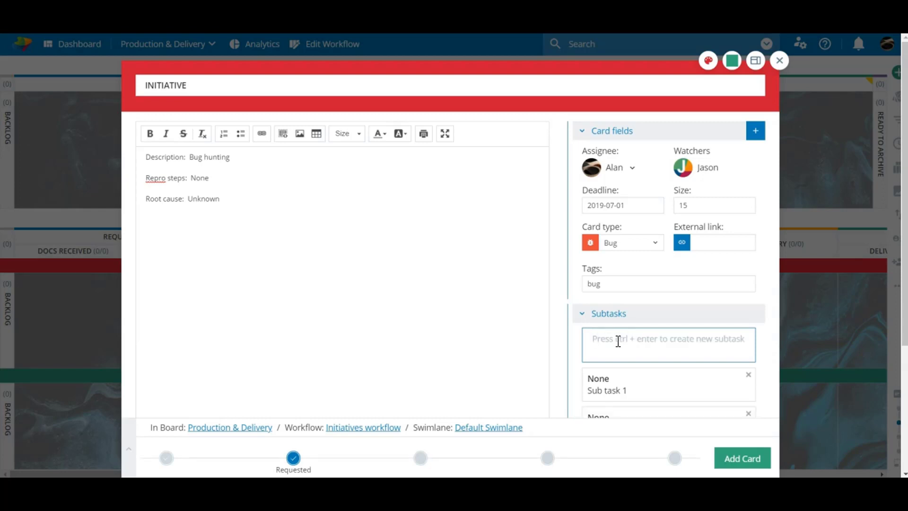
left_click(755, 130)
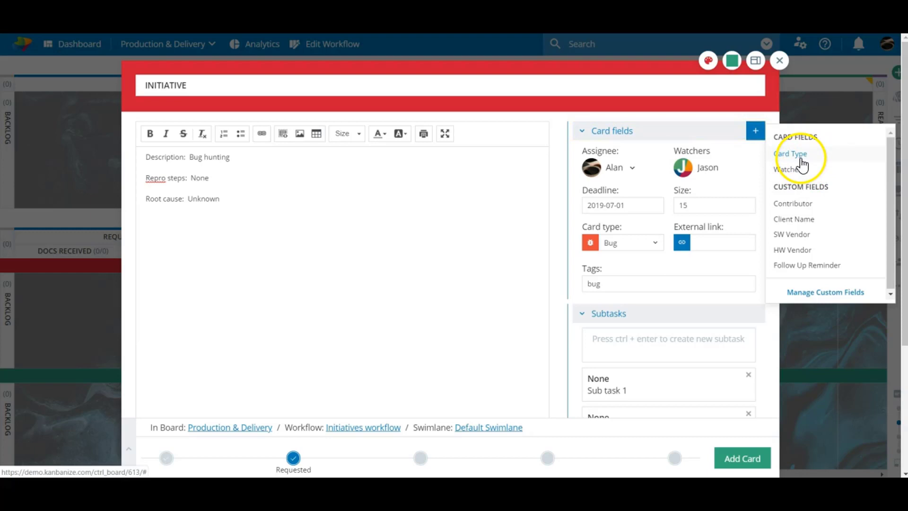
left_click(801, 159)
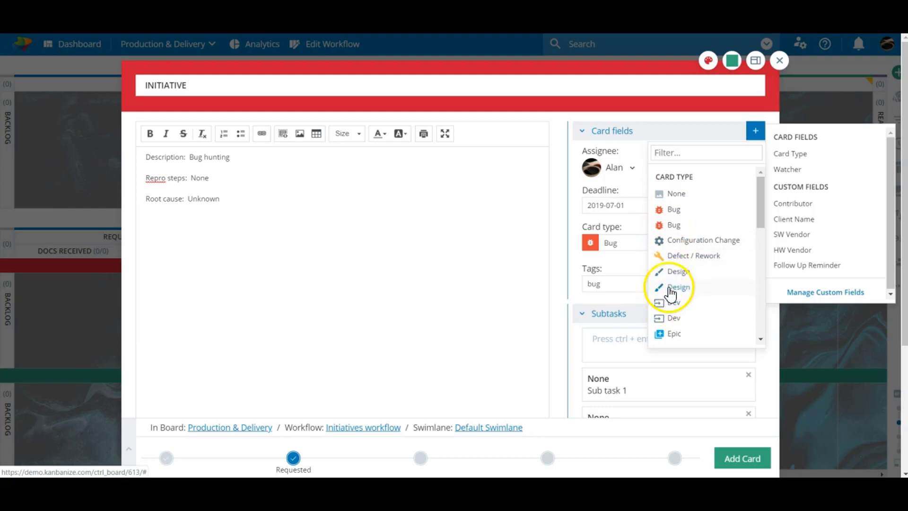
- Make the card a Configuration Change and add Contributor, Client Name, HW Vendor and Follow Up Reminder fields
left_click(671, 242)
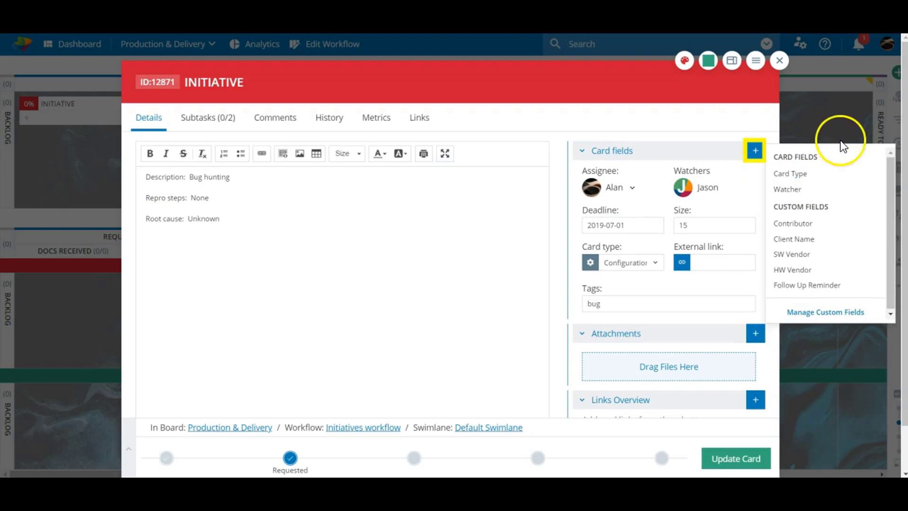
left_click(803, 226)
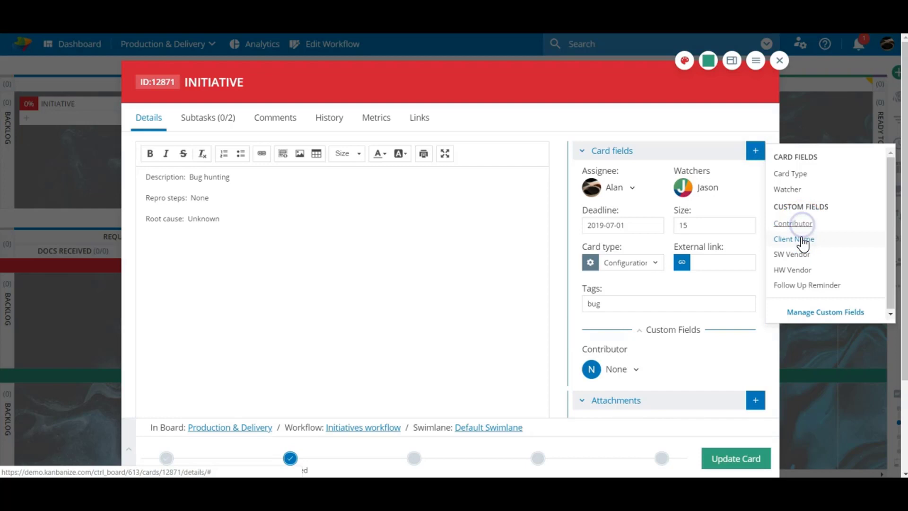
left_click(801, 239)
left_click(796, 269)
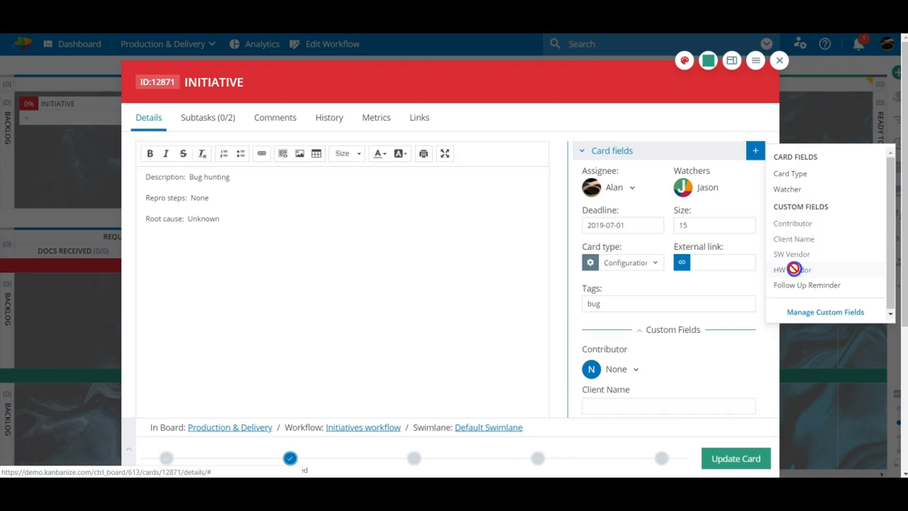
left_click(796, 285)
left_click(741, 175)
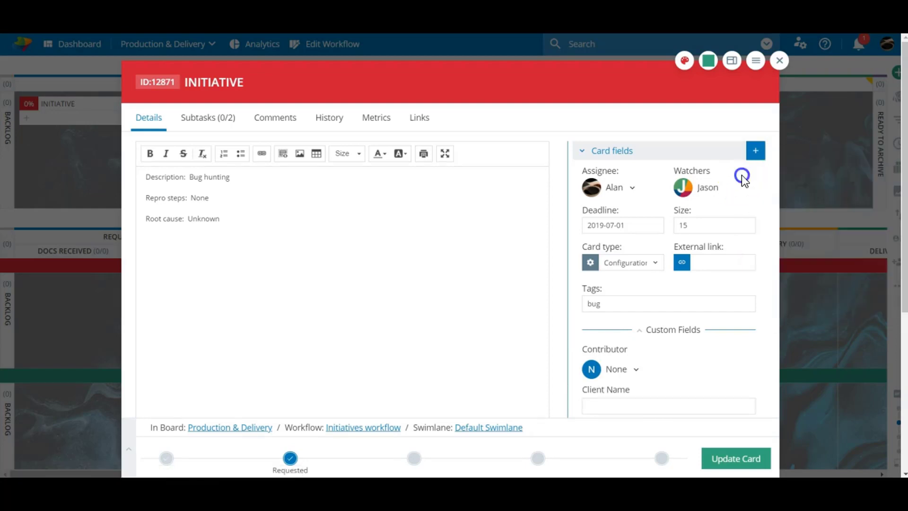
- Choose a team member as contributor, enter the client name, and set the reminder to 2019-06-20
left_click(594, 371)
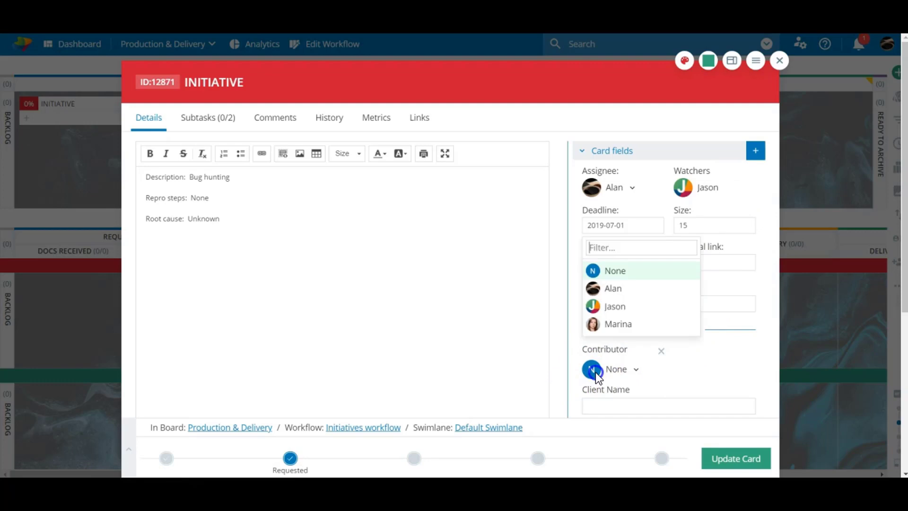
left_click(615, 323)
scroll(615, 331, "down", 1)
left_click(629, 348)
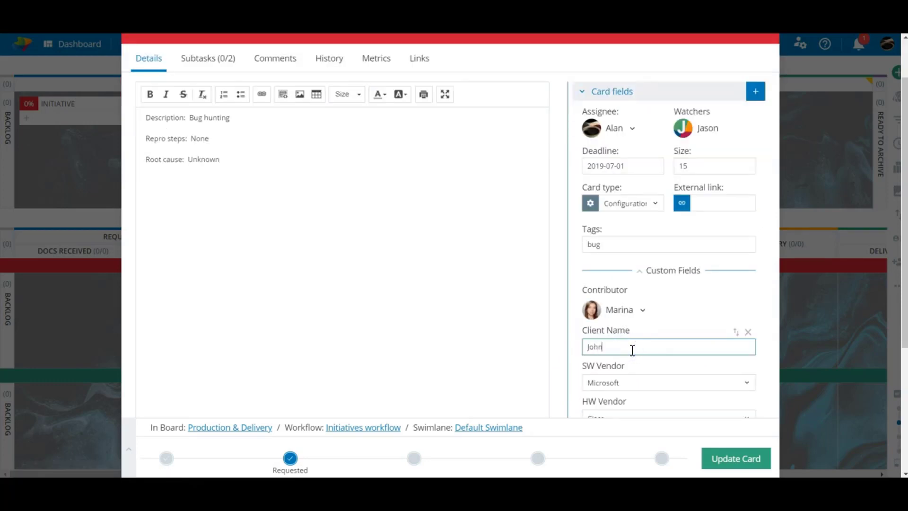
scroll(654, 389, "down", 1)
scroll(654, 388, "down", 2)
left_click(644, 396)
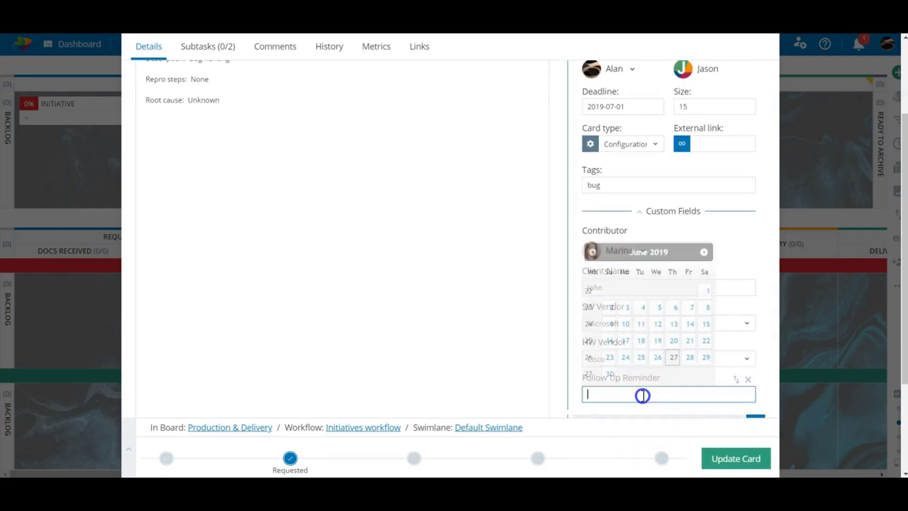
left_click(674, 340)
scroll(662, 373, "down", 3)
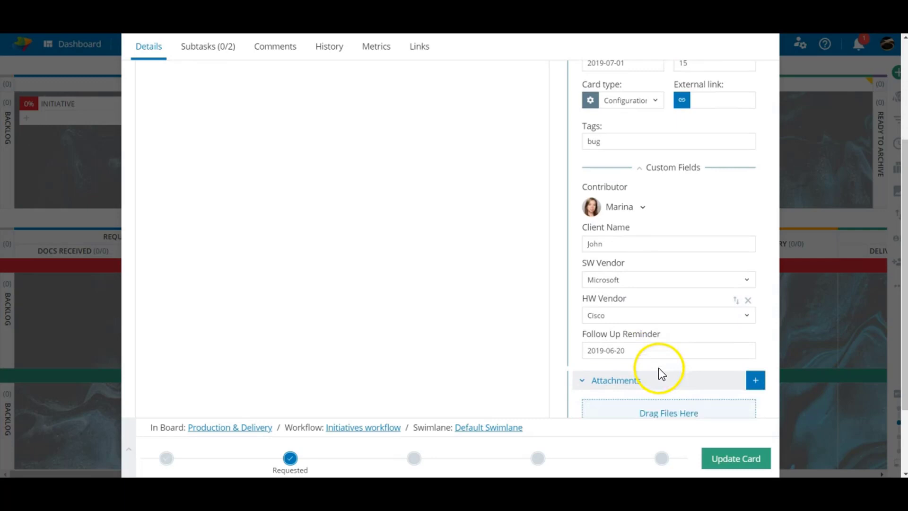
scroll(661, 375, "down", 3)
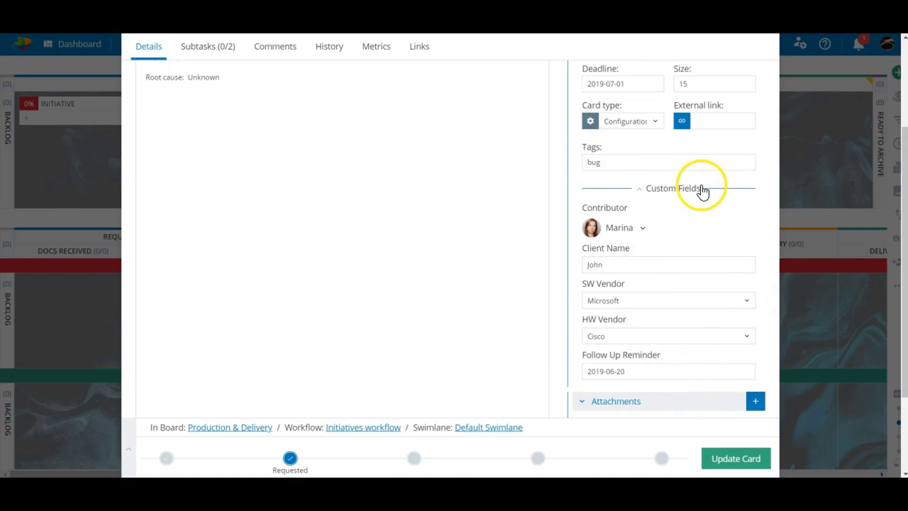
- Start a new child card placed in the Expedite swimlane's Docs Received column
scroll(699, 189, "down", 5)
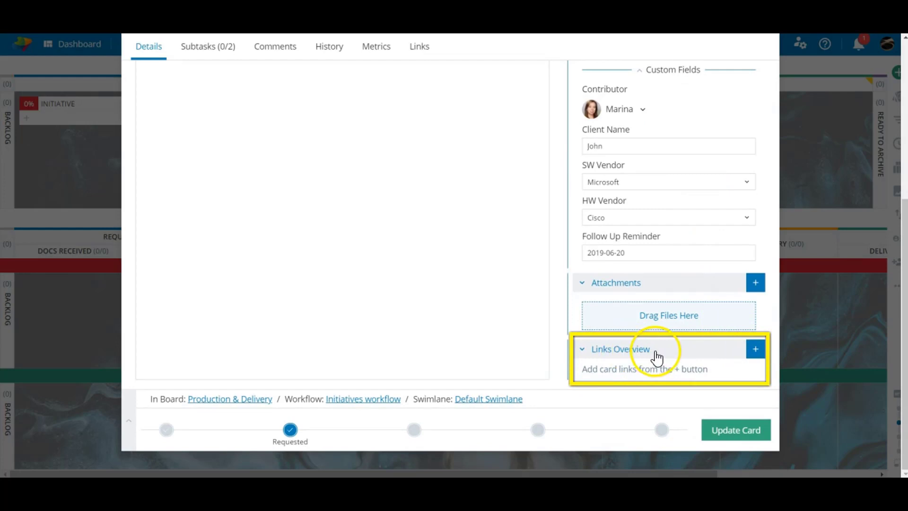
left_click(755, 350)
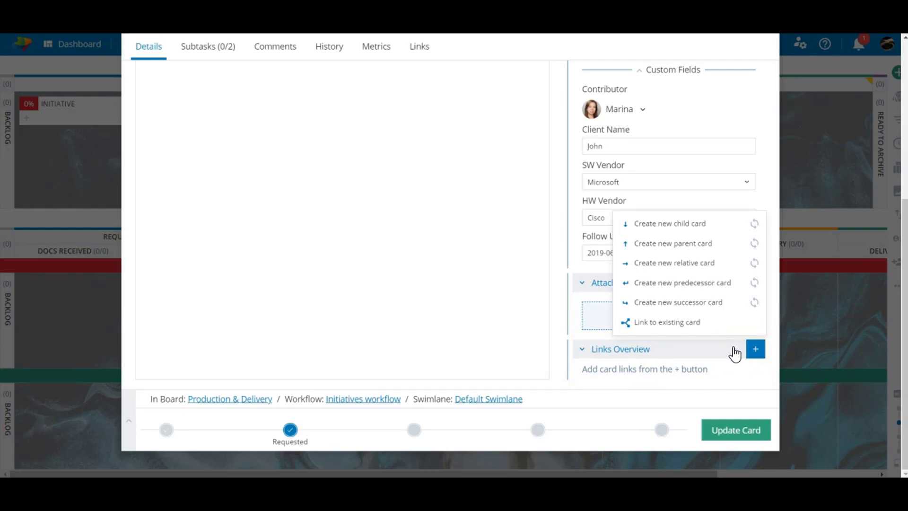
left_click(667, 229)
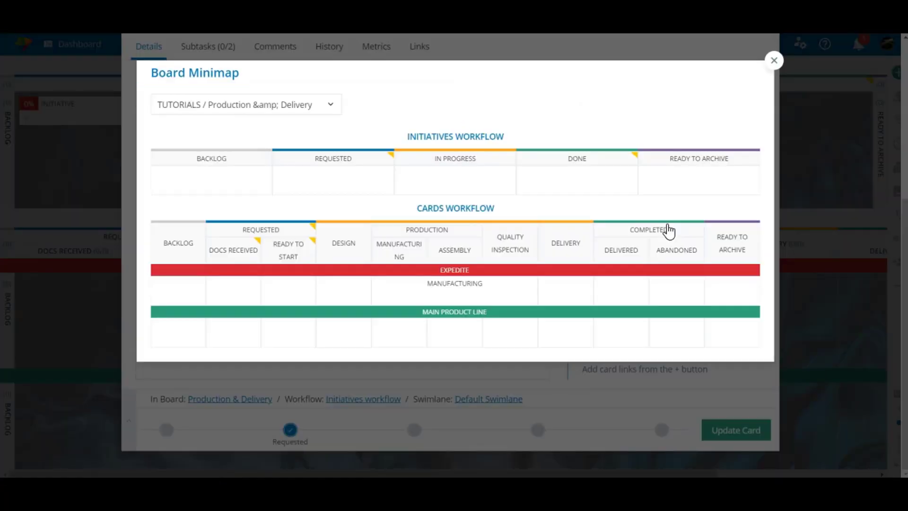
left_click(618, 299)
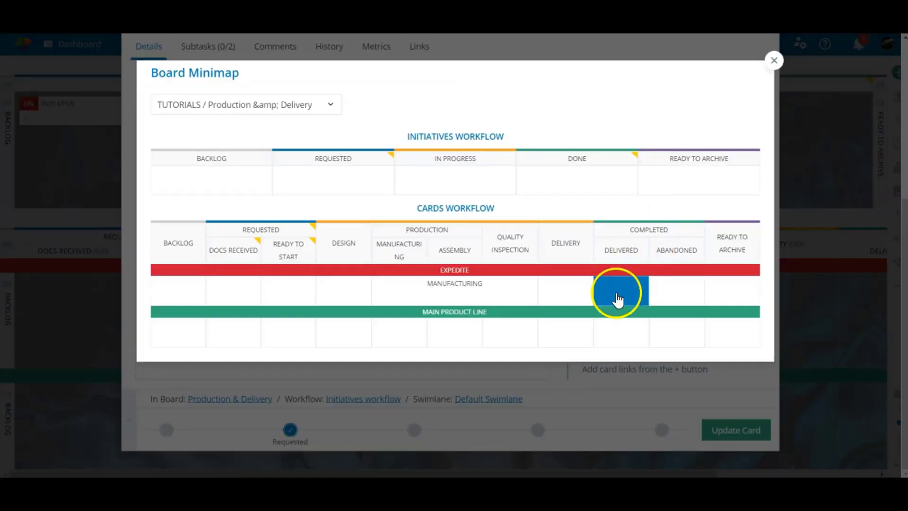
left_click(235, 280)
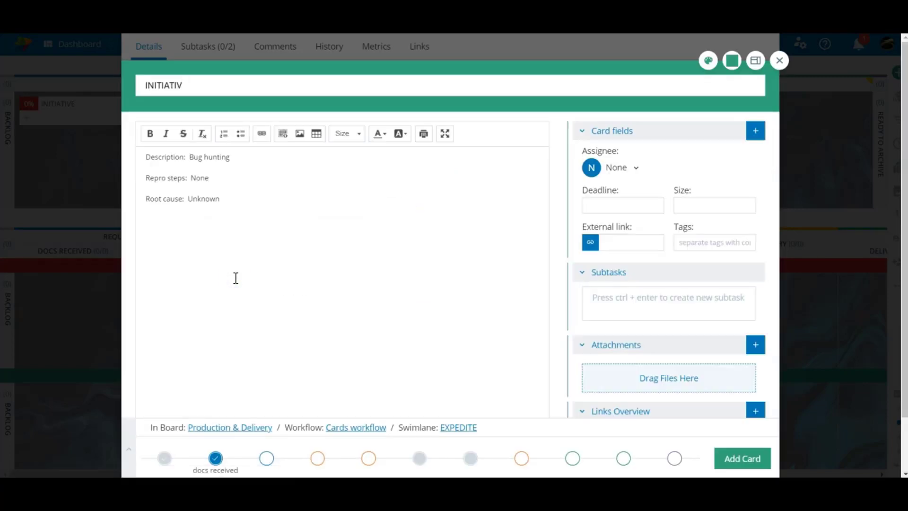
- Title the child card Child Card 1 and assign it to a team member
key("BackSpace")
key("BackSpace")
key("BackSpace")
key("BackSpace")
key("BackSpace")
key("BackSpace")
key("BackSpace")
key("BackSpace")
key("BackSpace")
type("Child Card")
left_click(590, 167)
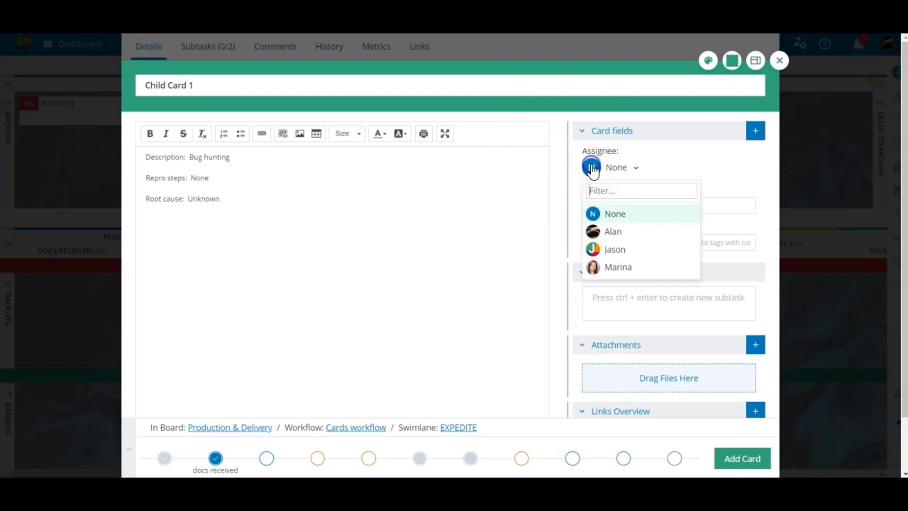
left_click(588, 232)
scroll(640, 307, "down", 2)
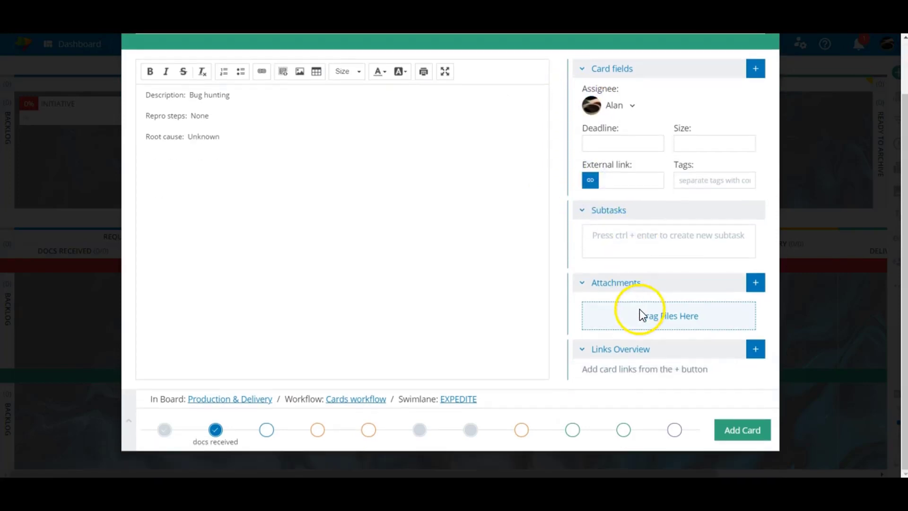
- Create a Predecessor card in DOCS RECEIVED of EXPEDITE, assign a team member, and save it
left_click(756, 349)
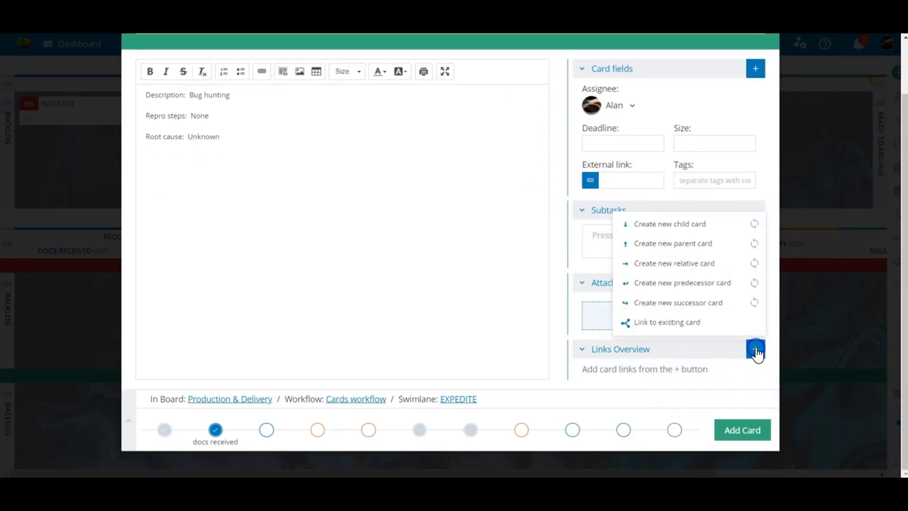
left_click(682, 223)
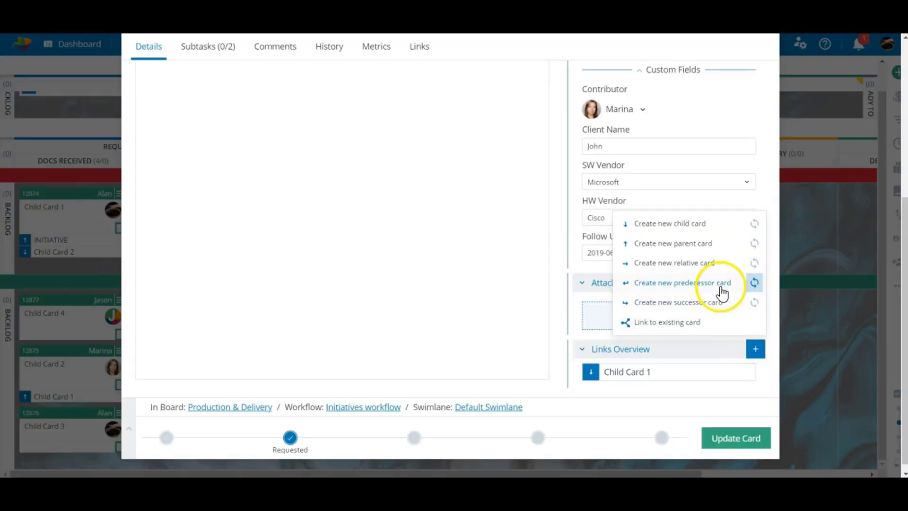
left_click(720, 283)
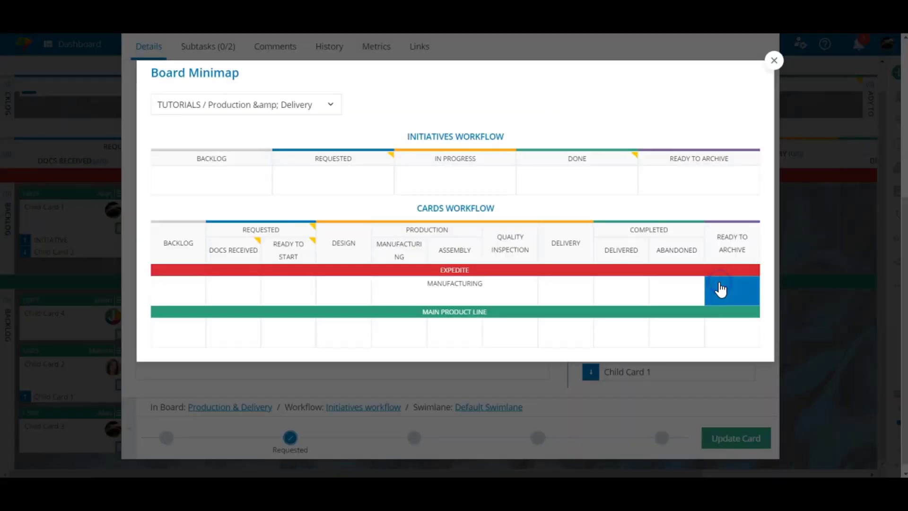
left_click(243, 290)
type("Predecessor")
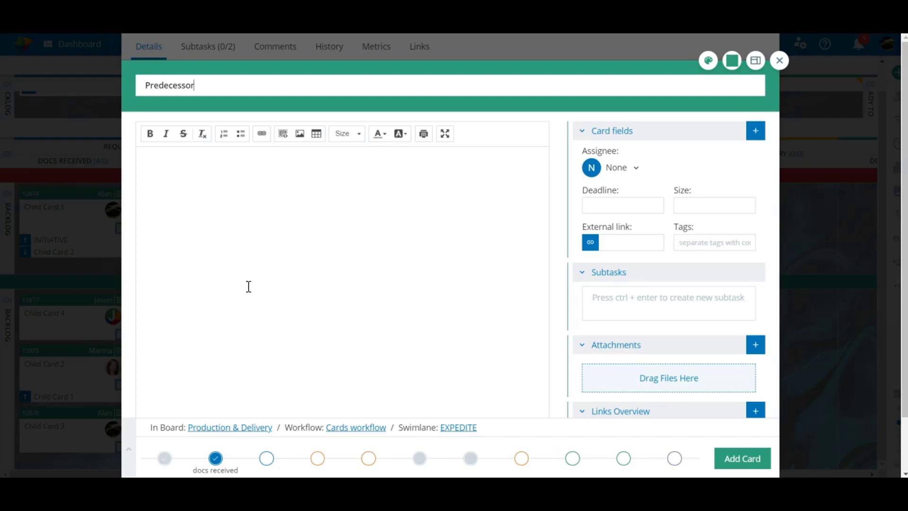
left_click(592, 166)
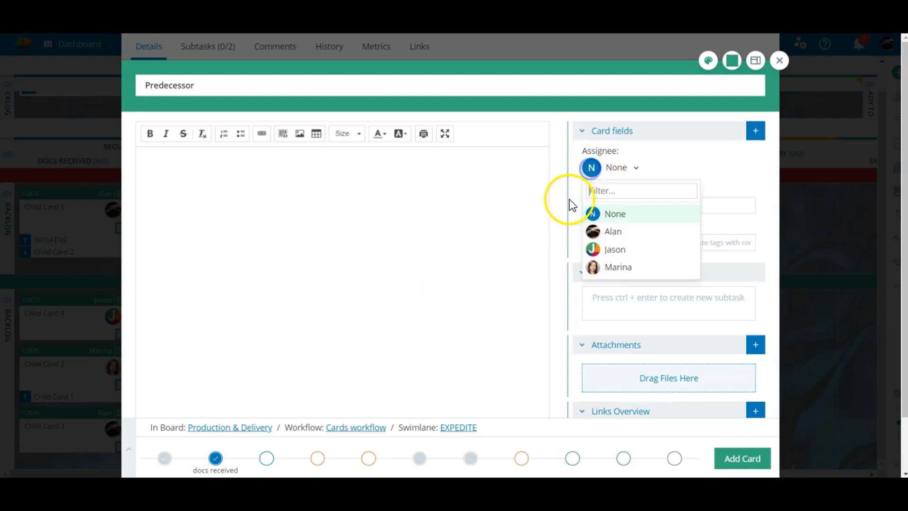
left_click(594, 231)
left_click(742, 458)
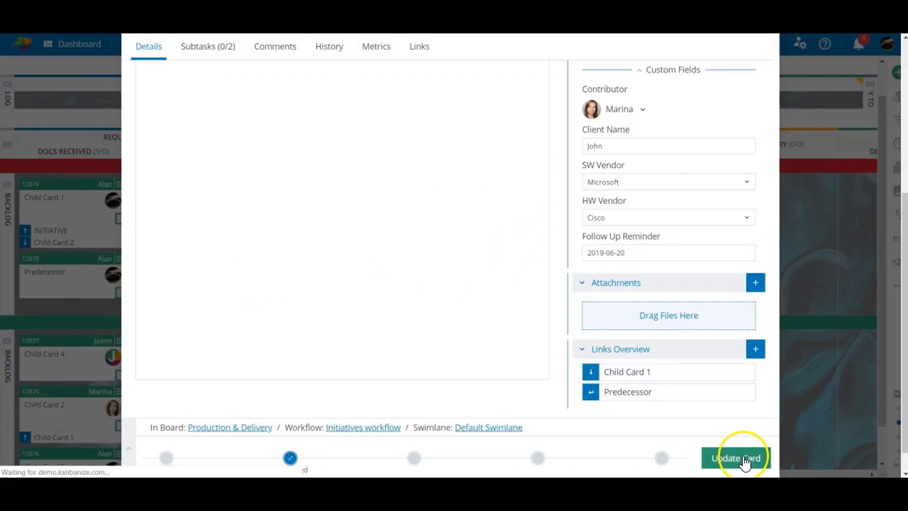
- Move the Predecessor Card from DESIGN to DELIVERY and try dragging the Successor Card out of the backlog
left_click(754, 352)
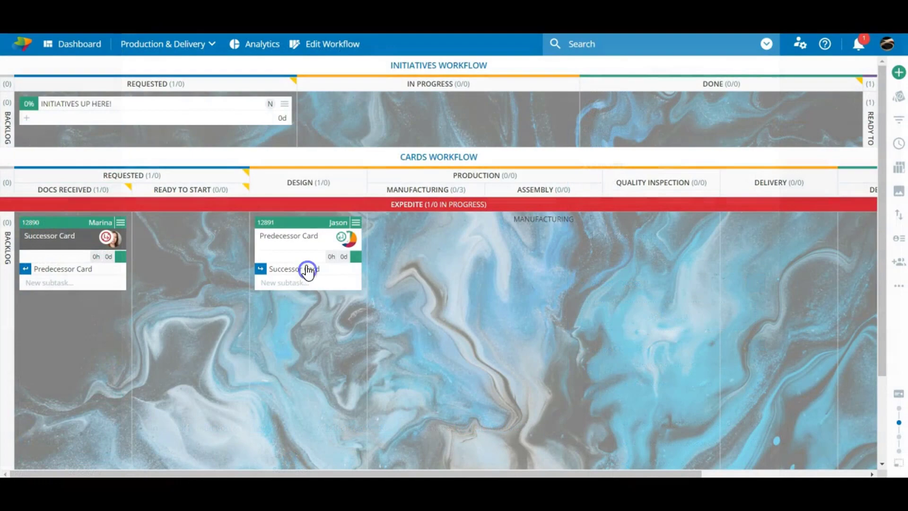
left_click_drag(304, 237, 801, 253)
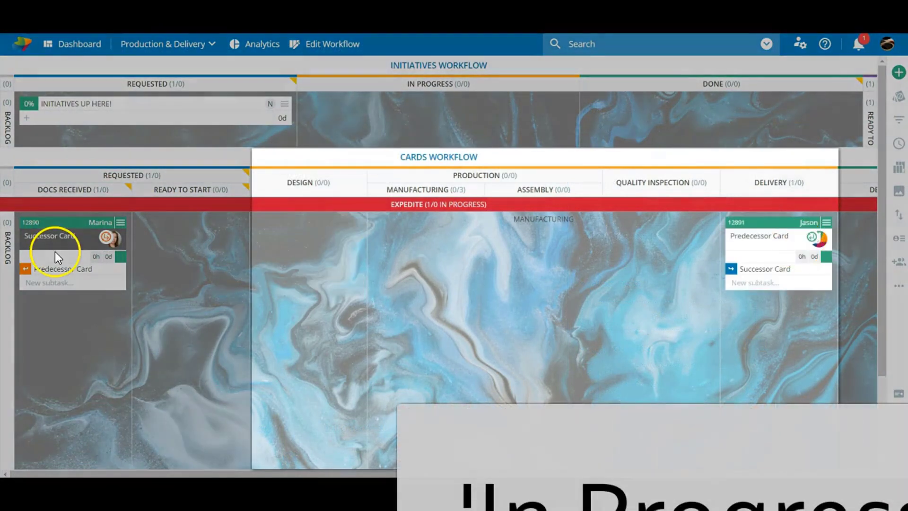
left_click_drag(53, 220, 296, 338)
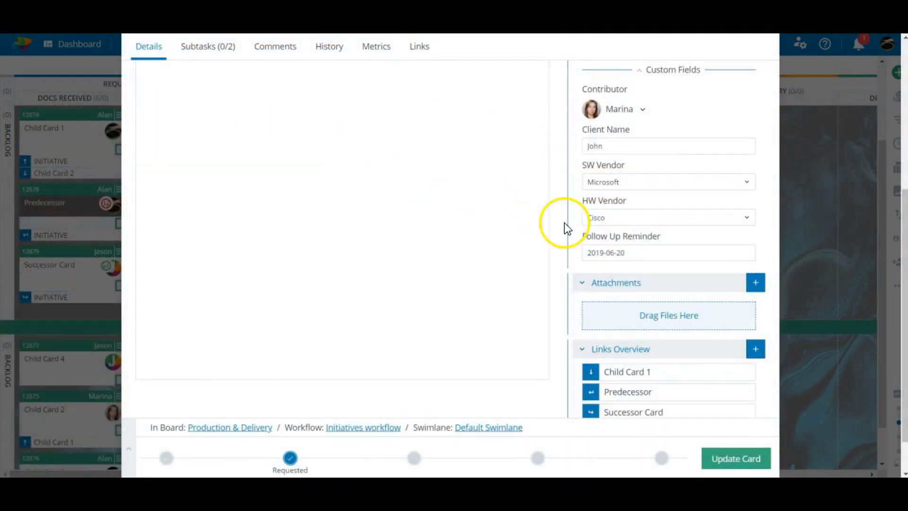
- Create a relative card in the Expedite lane of the Marketing Team Board
left_click(755, 349)
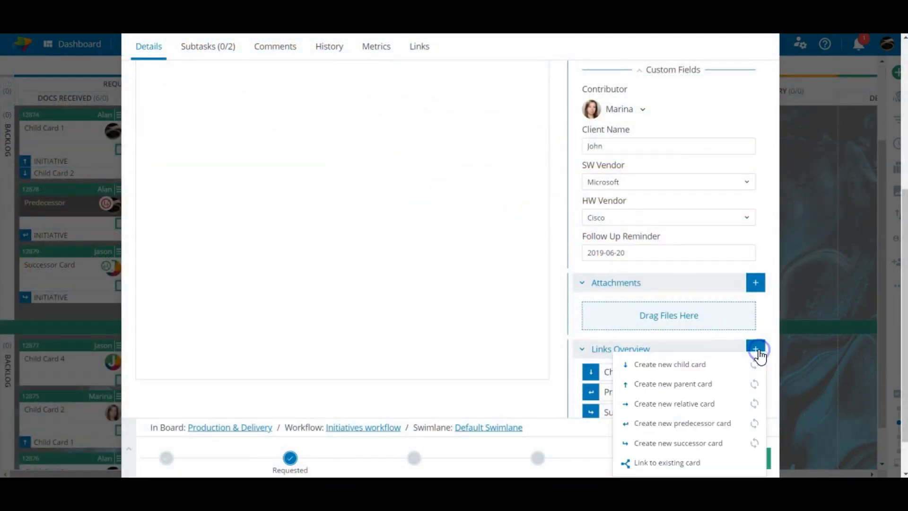
left_click(715, 405)
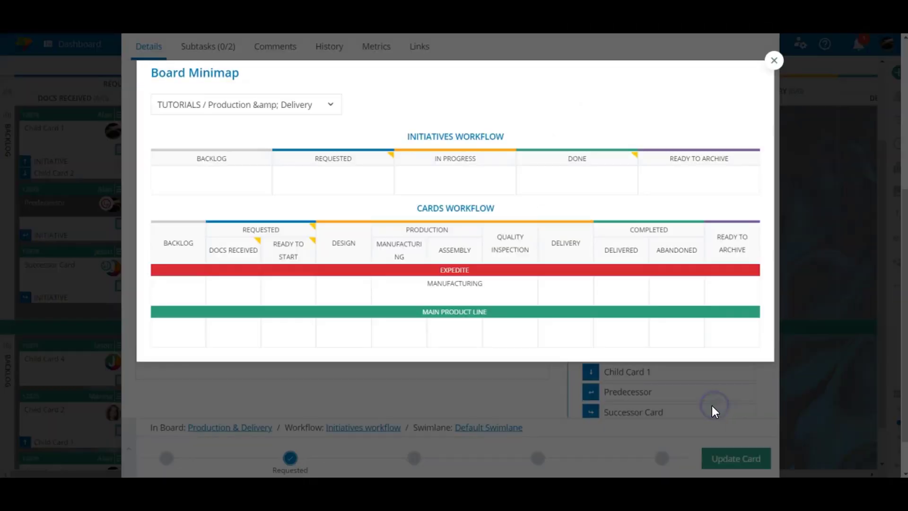
left_click(331, 105)
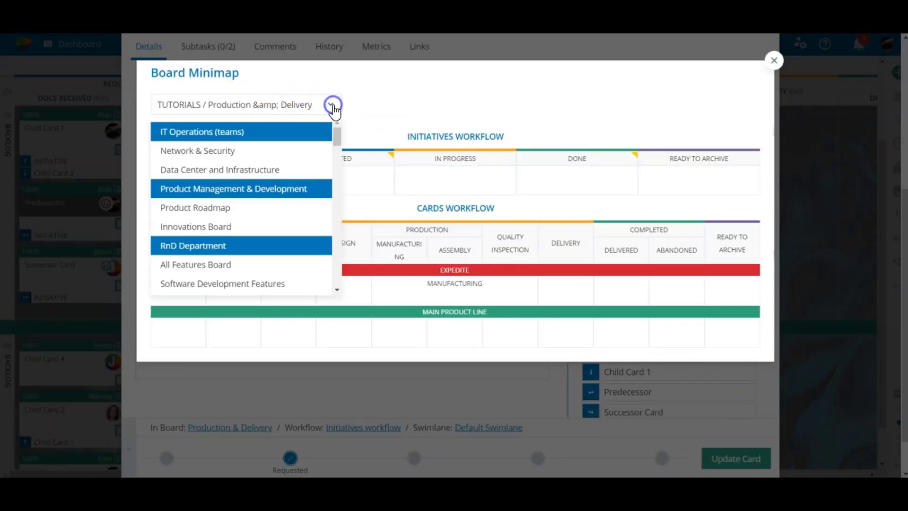
scroll(305, 151, "down", 10)
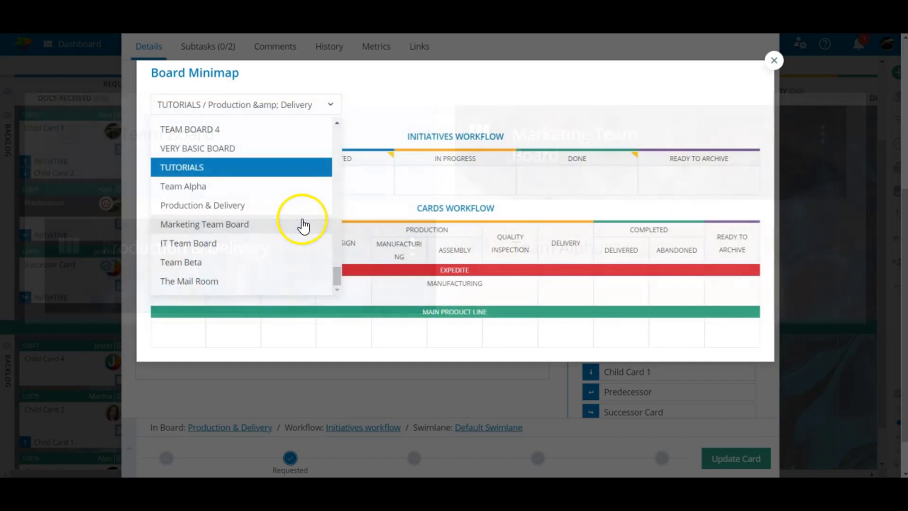
left_click(301, 222)
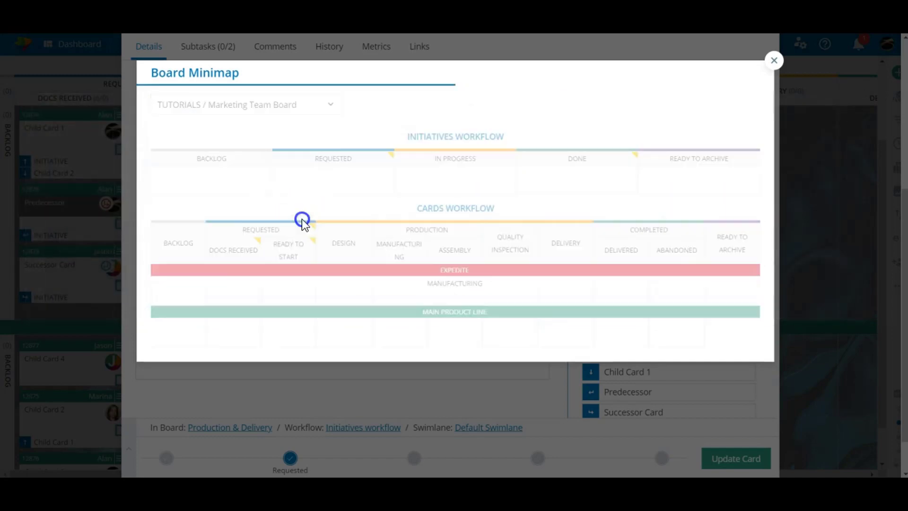
left_click(288, 270)
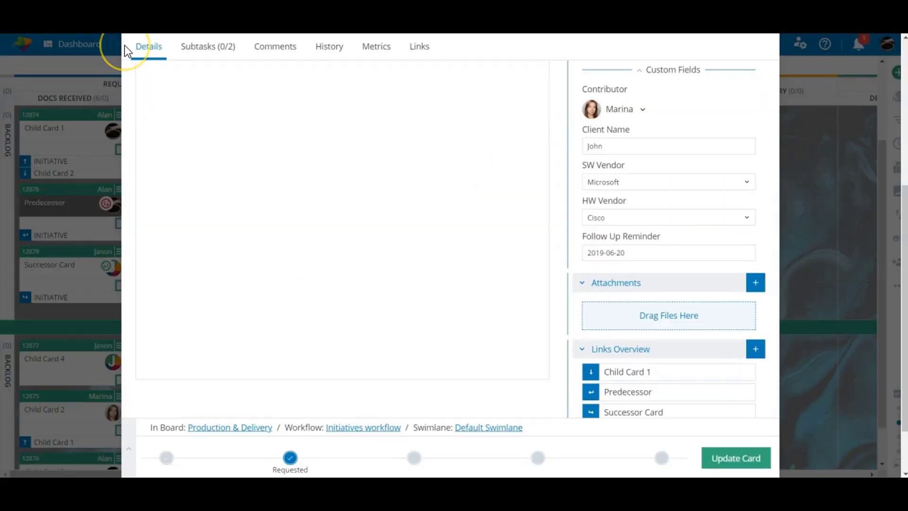
- Link the card to the existing Widget Initiative card found by searching 'ini'
left_click(755, 351)
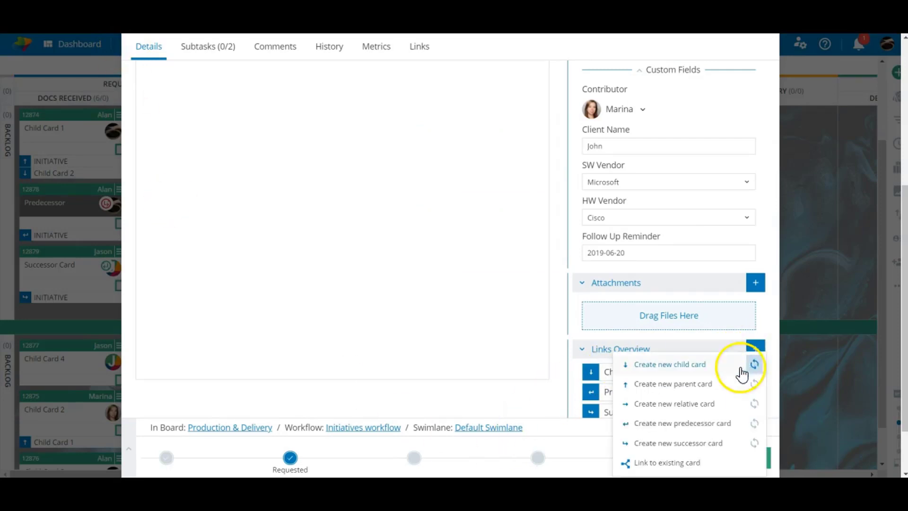
left_click(688, 462)
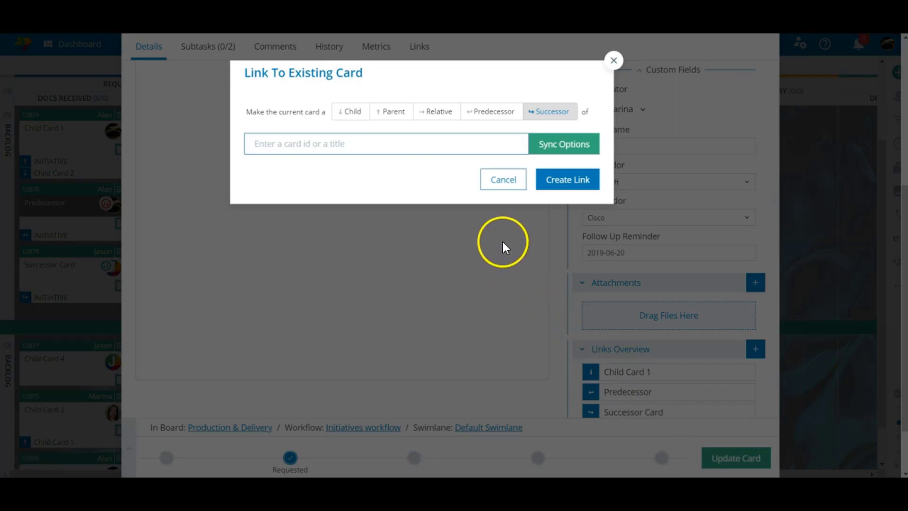
type("ini")
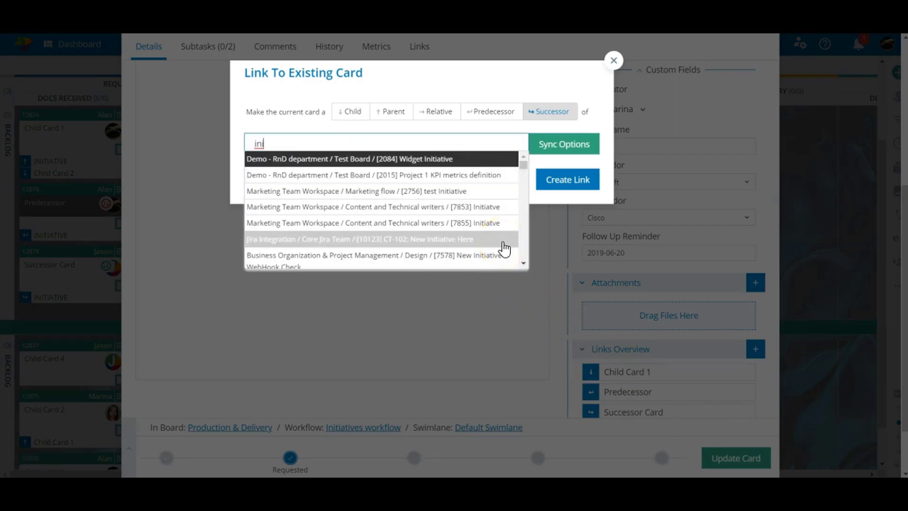
left_click(446, 166)
left_click(562, 182)
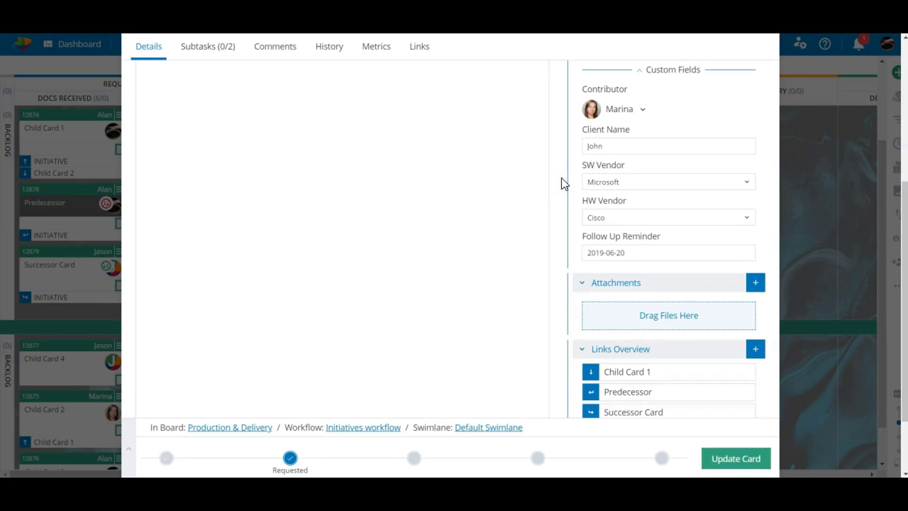
- Open the board filter and select the Card is Linked filter's Card id or title field
scroll(669, 223, "down", 3)
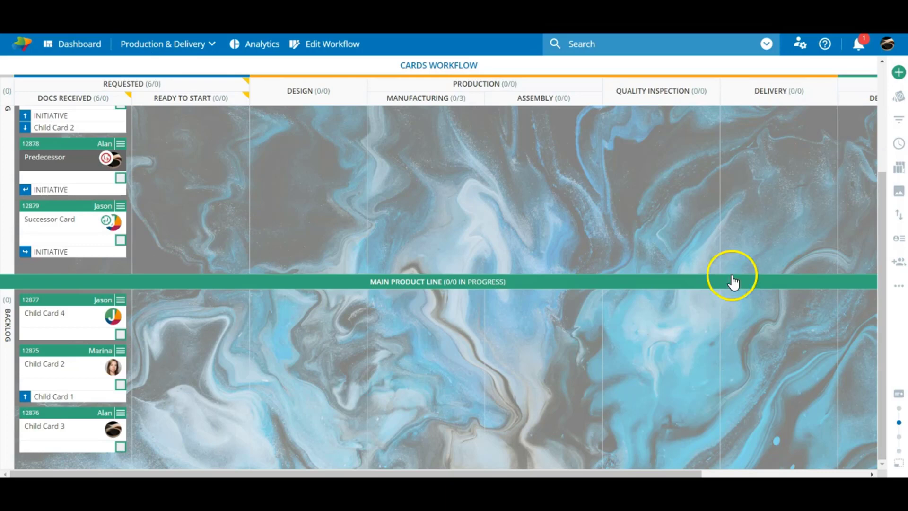
left_click(898, 120)
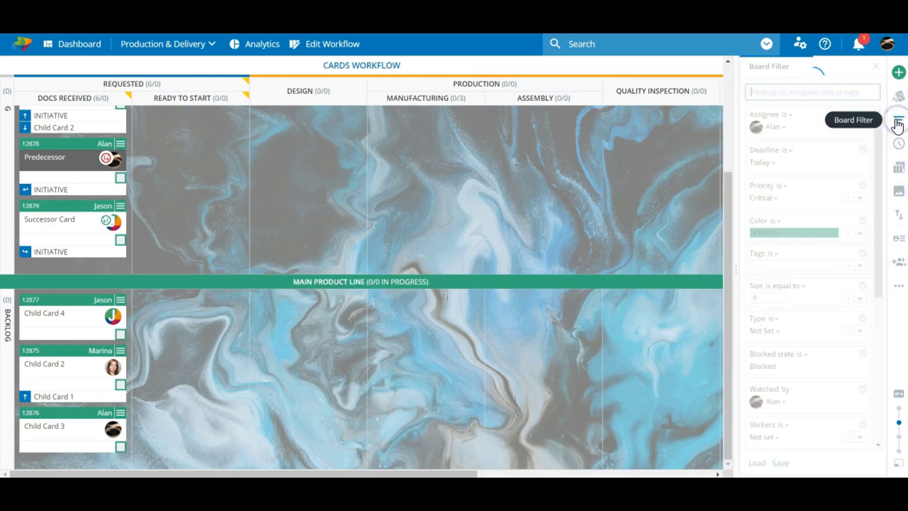
scroll(807, 198, "down", 5)
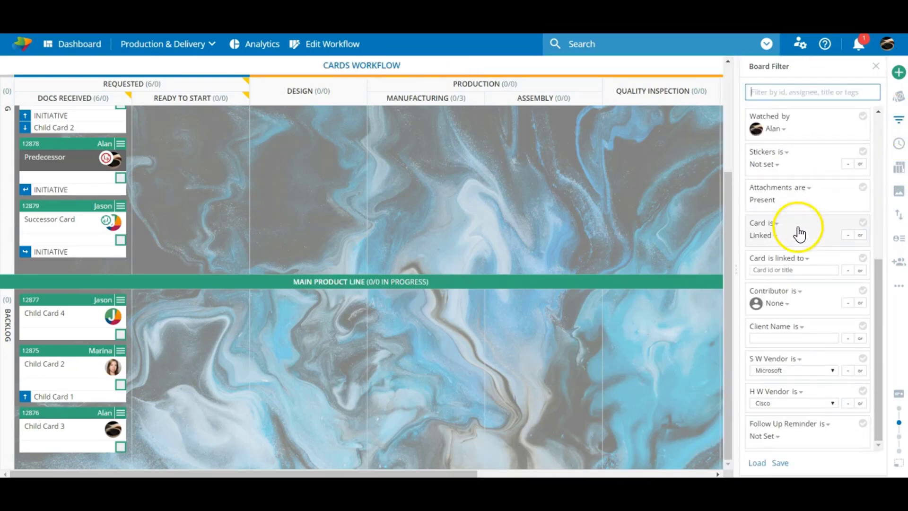
left_click(806, 268)
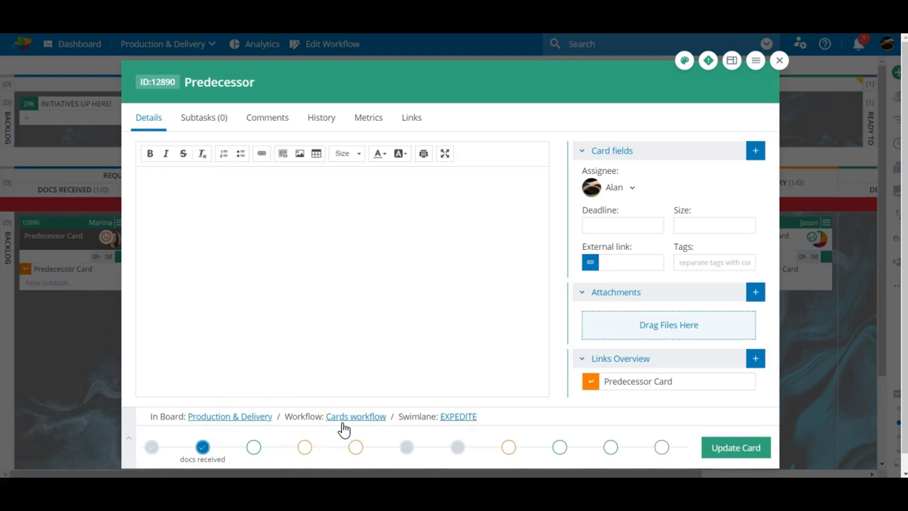
- Move the Predecessor card to Ready to start, save it, and reopen its details
mouse_move(290, 430)
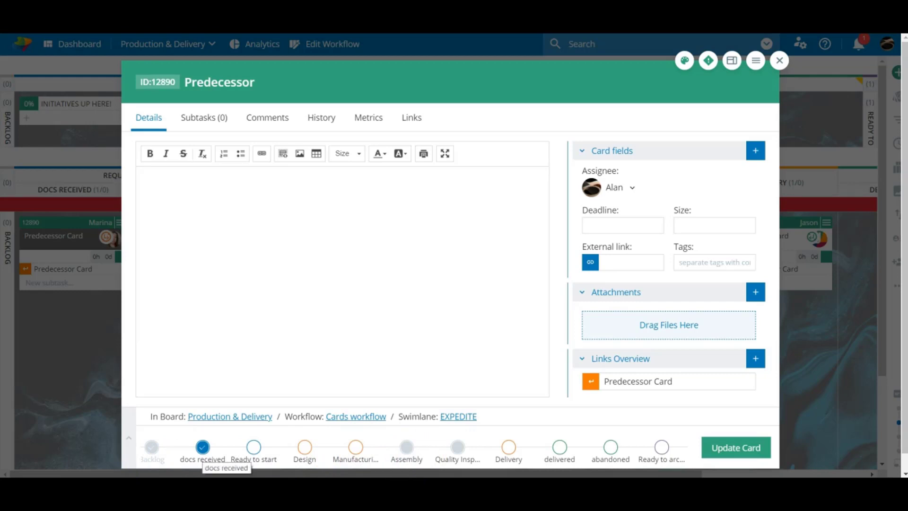
left_click(254, 448)
left_click(723, 449)
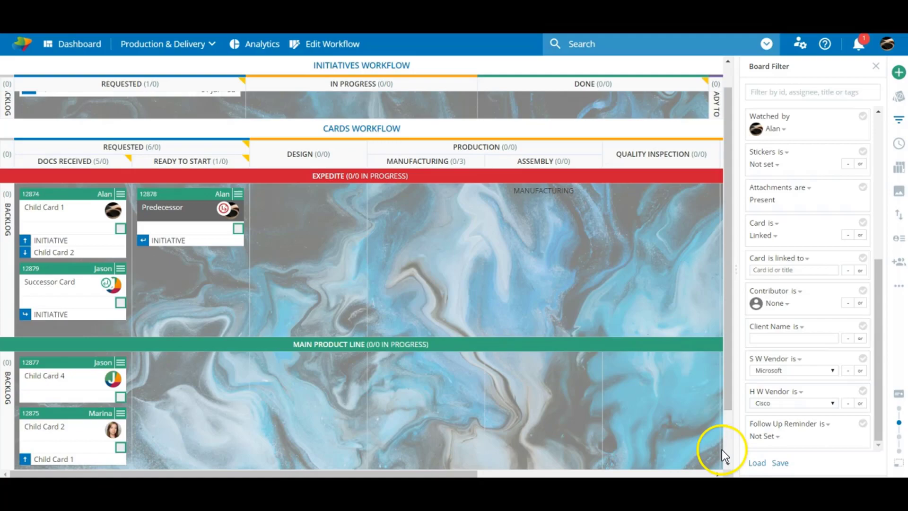
left_click(161, 213)
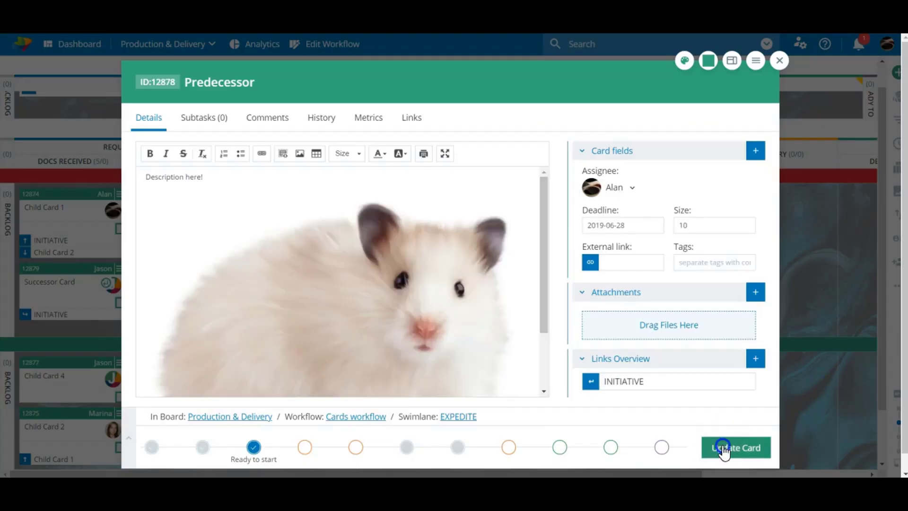
left_click(722, 448)
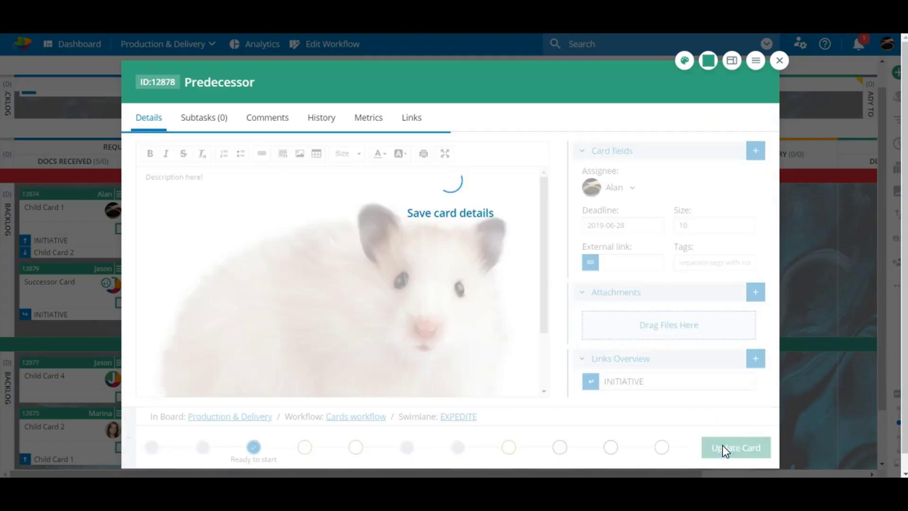
left_click(171, 203)
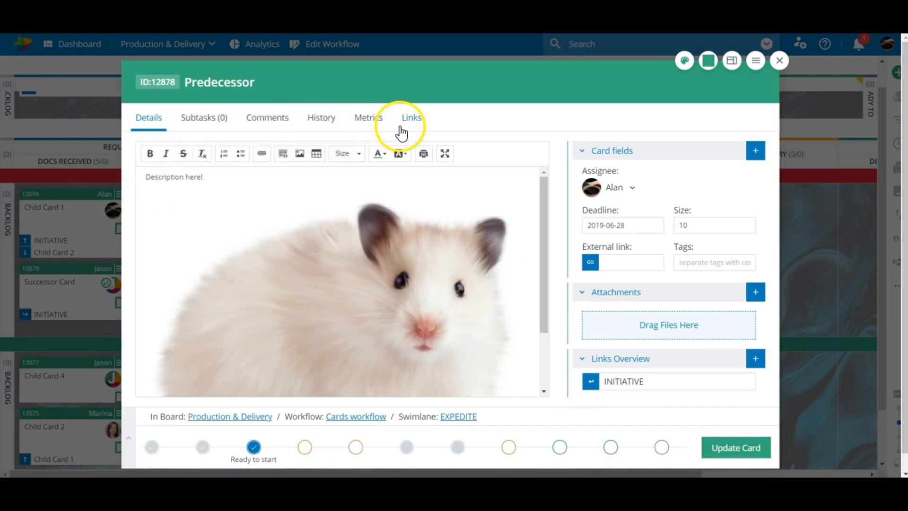
- Add subtask 'Sub task 1' to the Predecessor card, assigned to a teammate
left_click(201, 125)
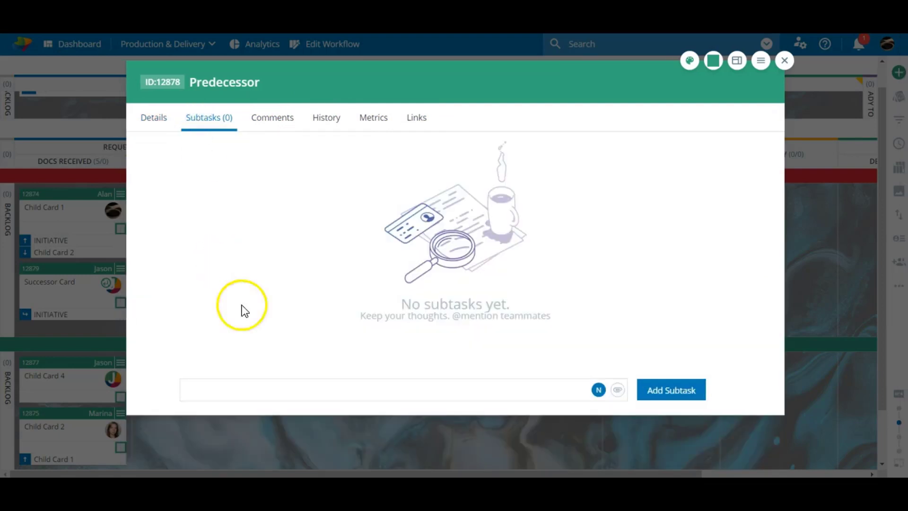
left_click(274, 391)
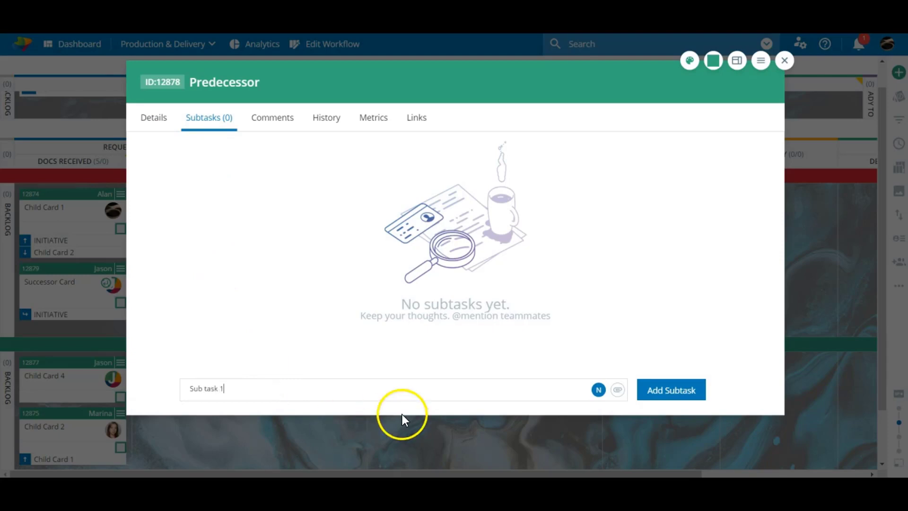
left_click(598, 389)
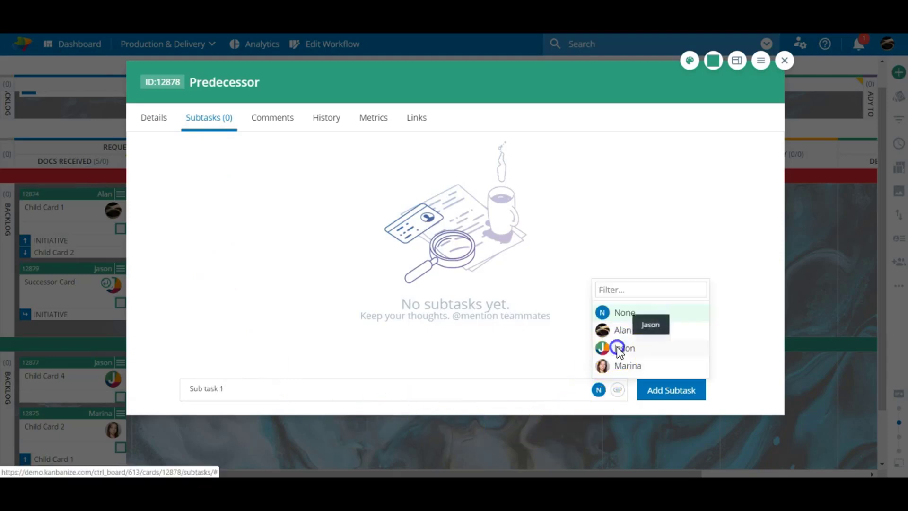
left_click(617, 347)
left_click(665, 392)
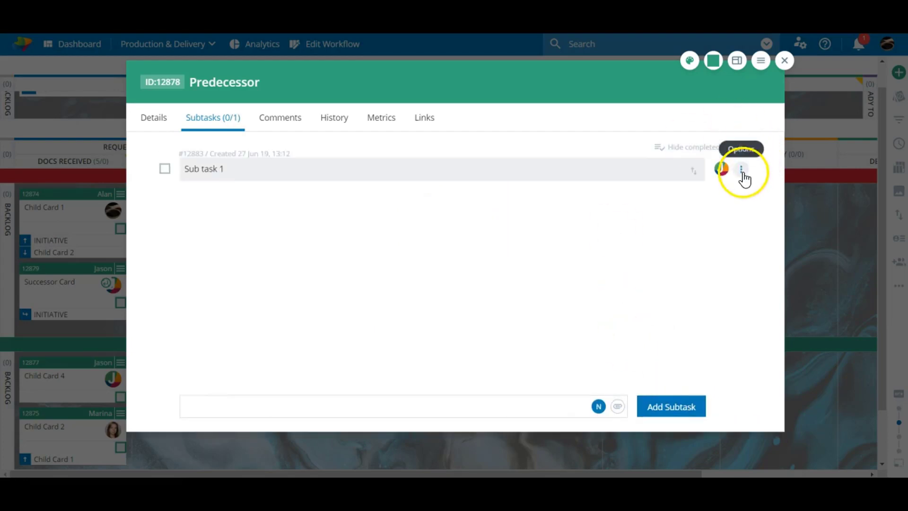
left_click(741, 171)
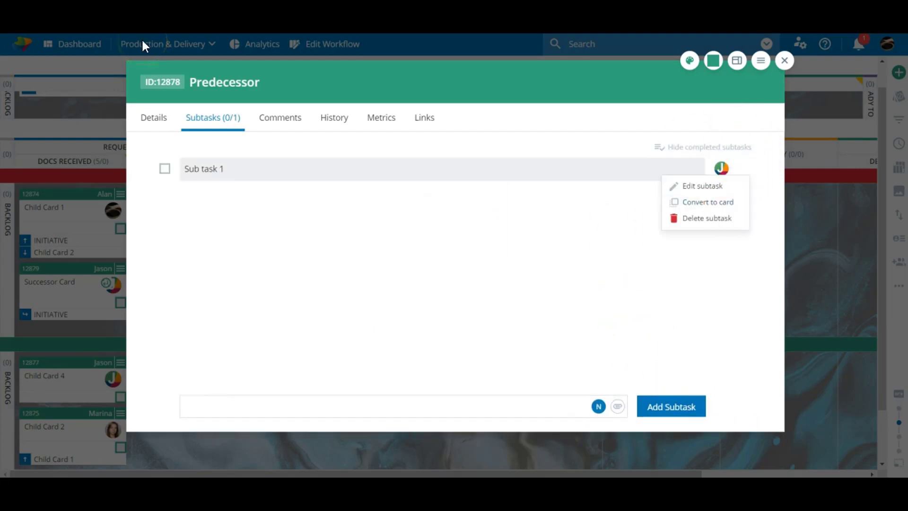
left_click(568, 234)
- Add a second subtask 'Simple stuff only!' assigned to a teammate, then view Comments
left_click(496, 406)
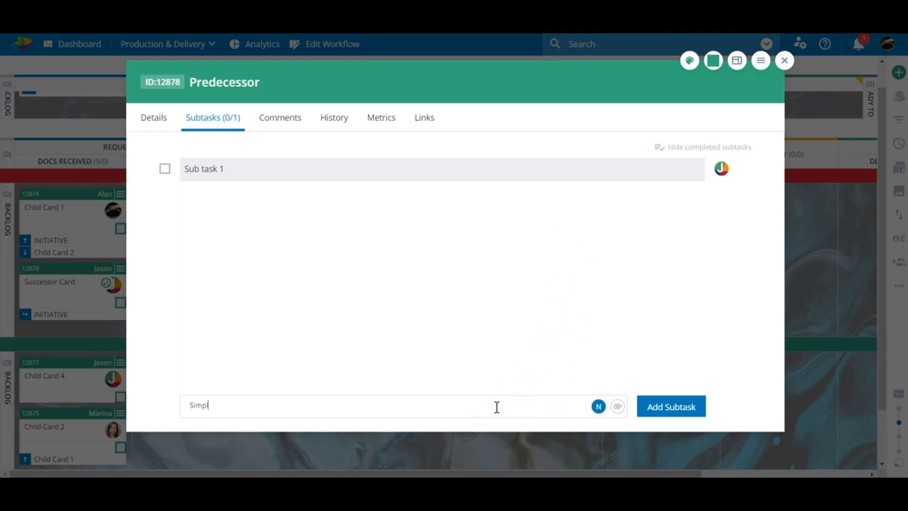
type("Simple stuff o")
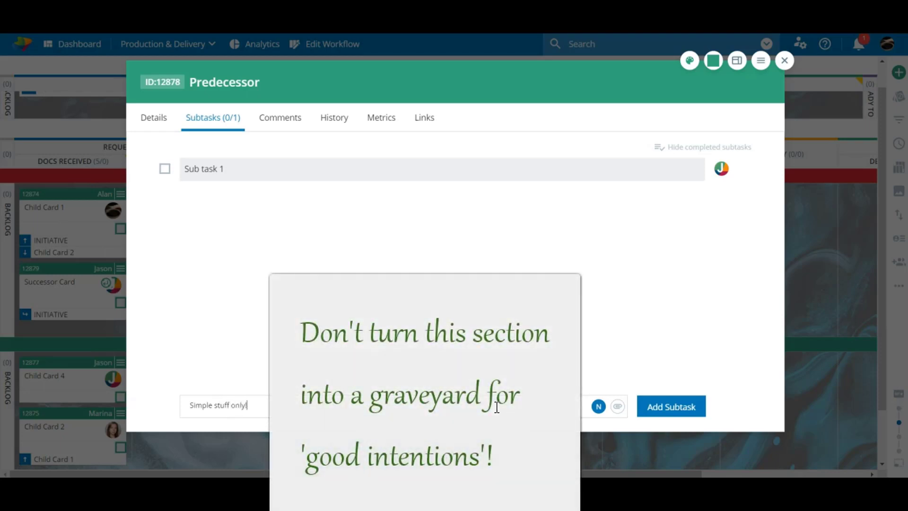
type("nly!")
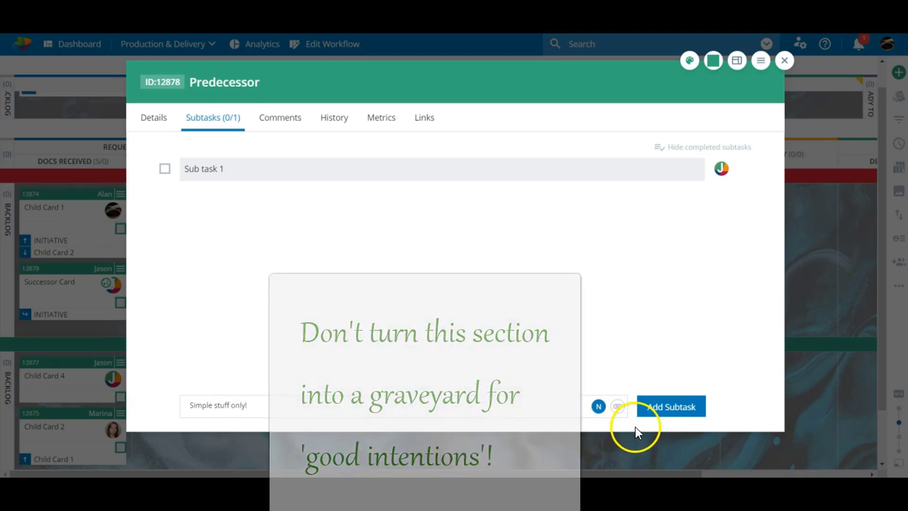
left_click(598, 406)
left_click(628, 382)
key("Return")
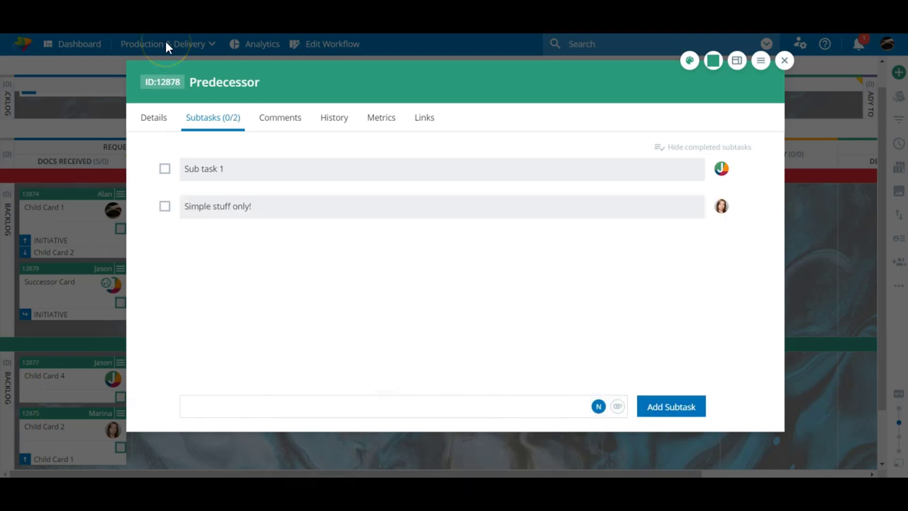
left_click(271, 119)
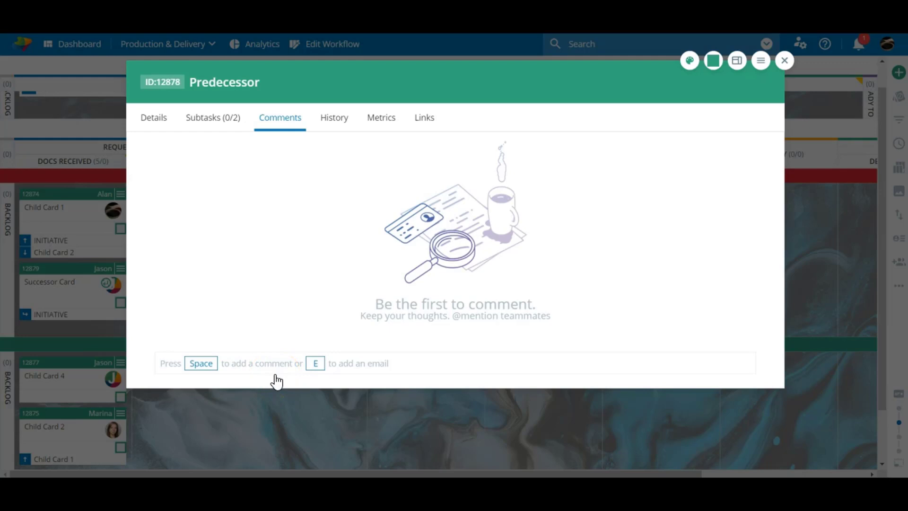
- Post the comment 'Comment... Comment... Comment' and begin an email comment to a teammate
left_click(199, 365)
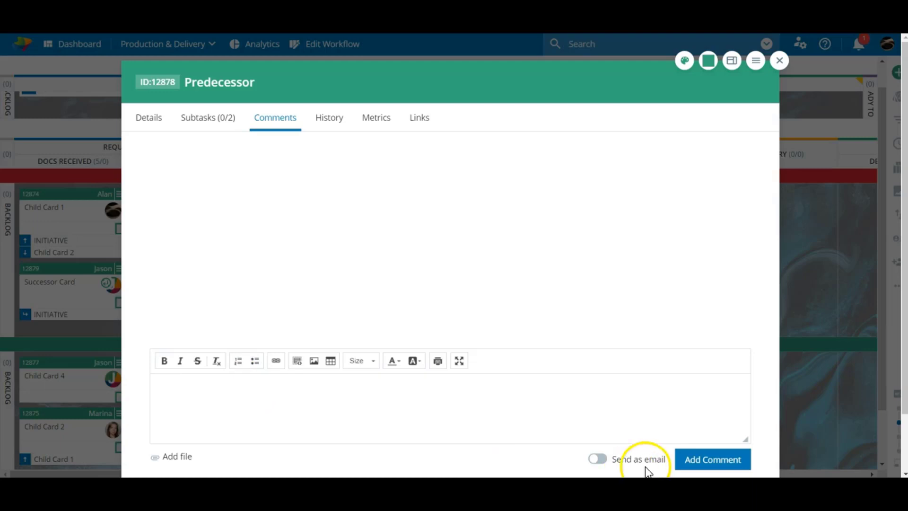
type("@")
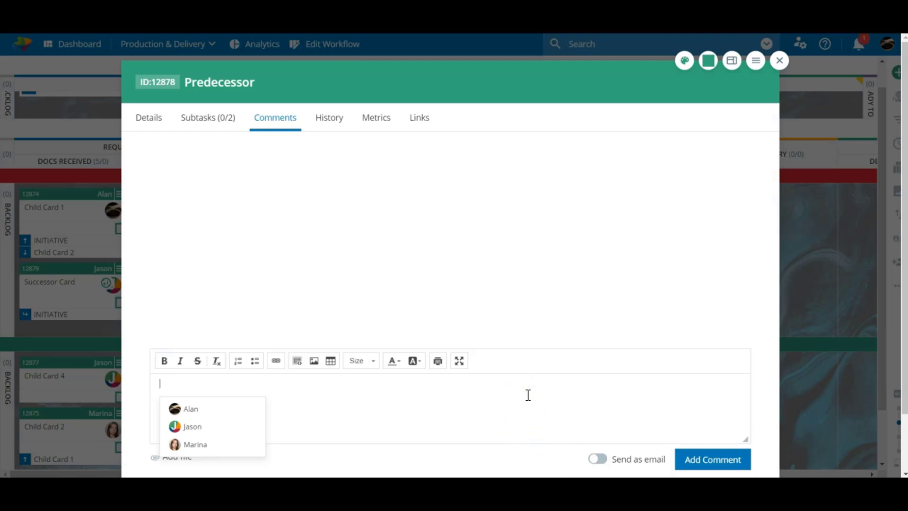
key("Escape")
type("q")
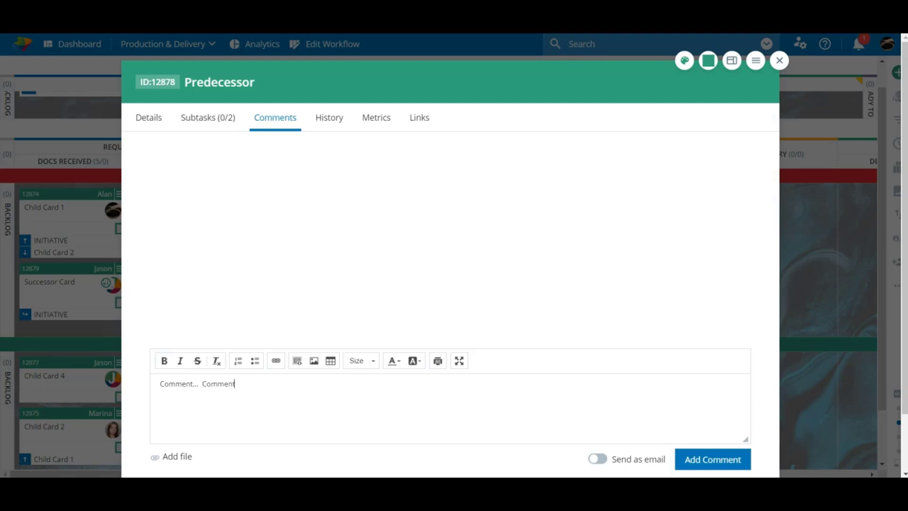
type("... Comment")
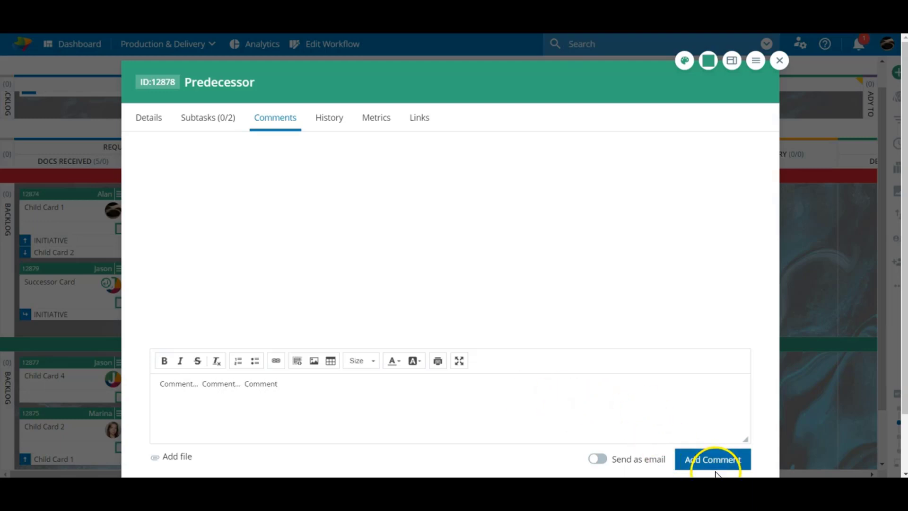
left_click(713, 460)
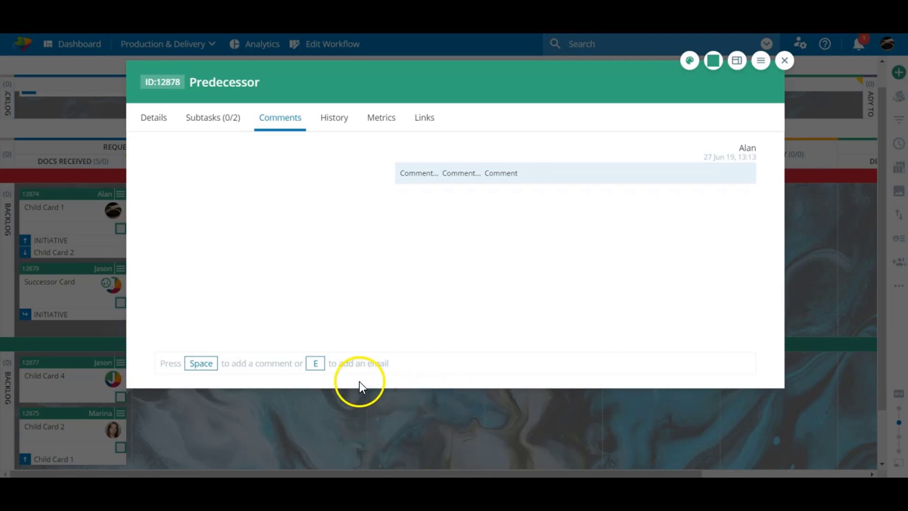
left_click(316, 365)
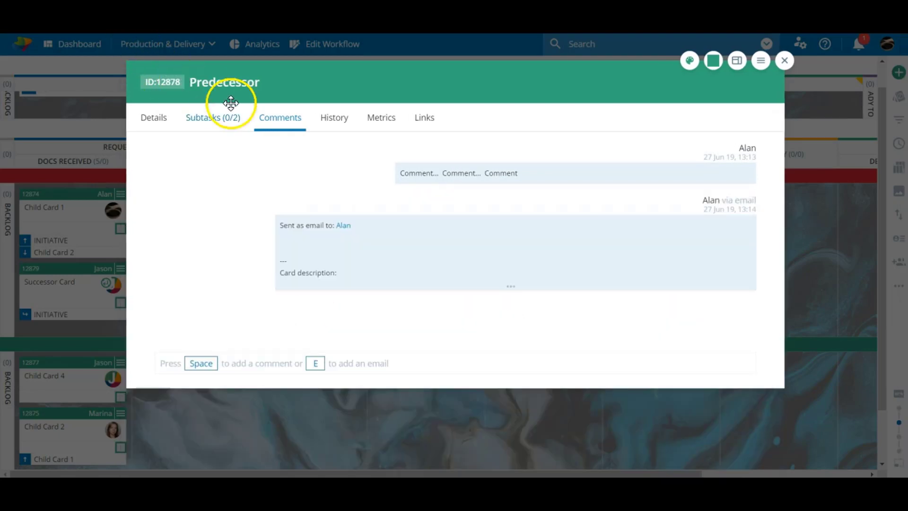
- Scroll through the Predecessor card's History log and return to the top
left_click(340, 122)
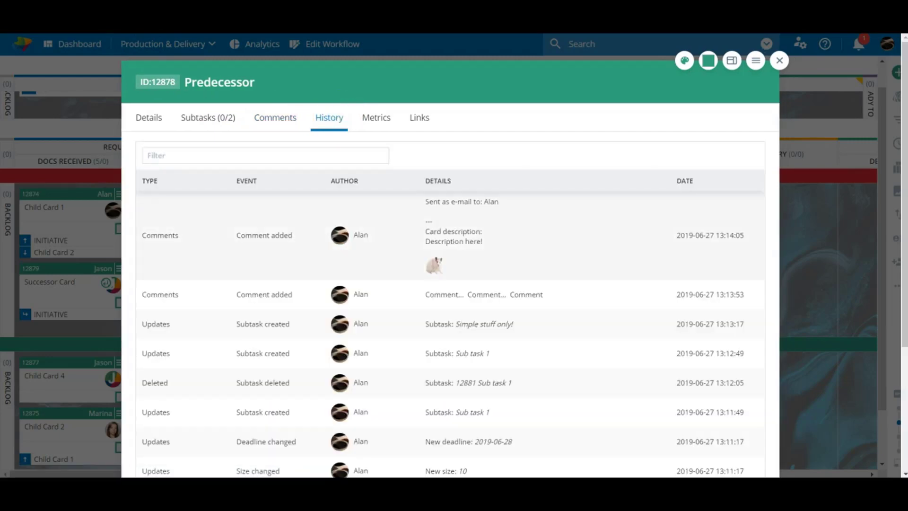
scroll(450, 307, "down", 3)
scroll(450, 308, "up", 3)
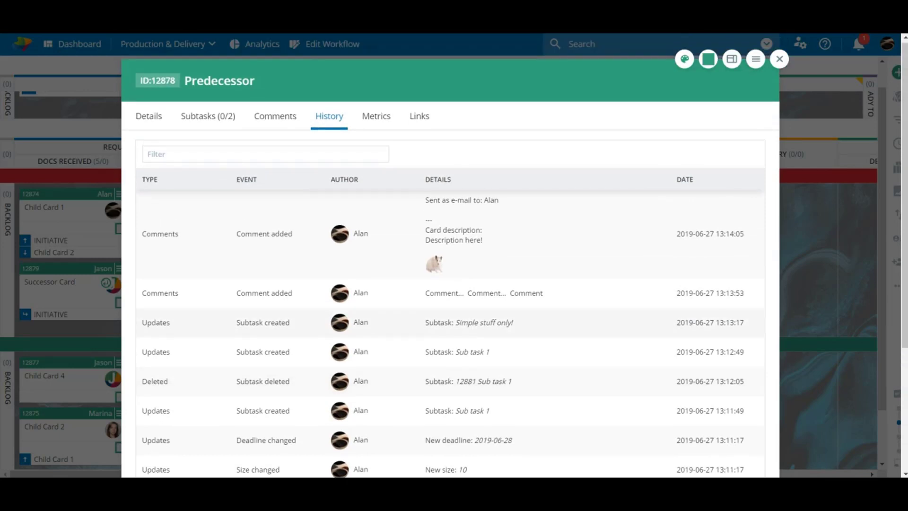
scroll(450, 307, "down", 1)
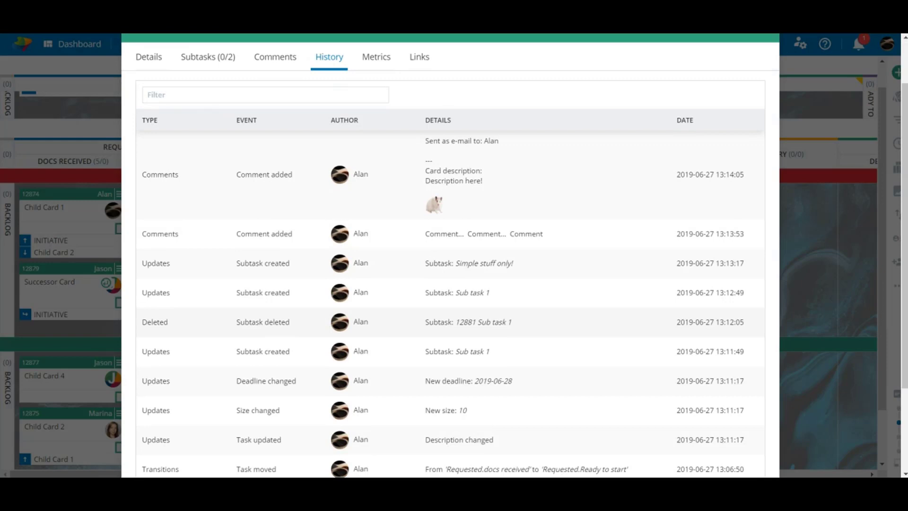
scroll(450, 307, "down", 1)
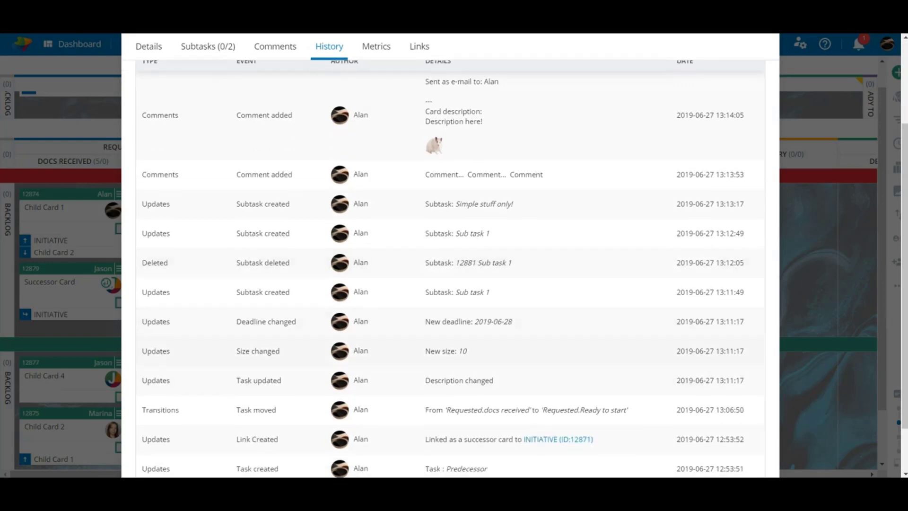
scroll(450, 307, "down", 1)
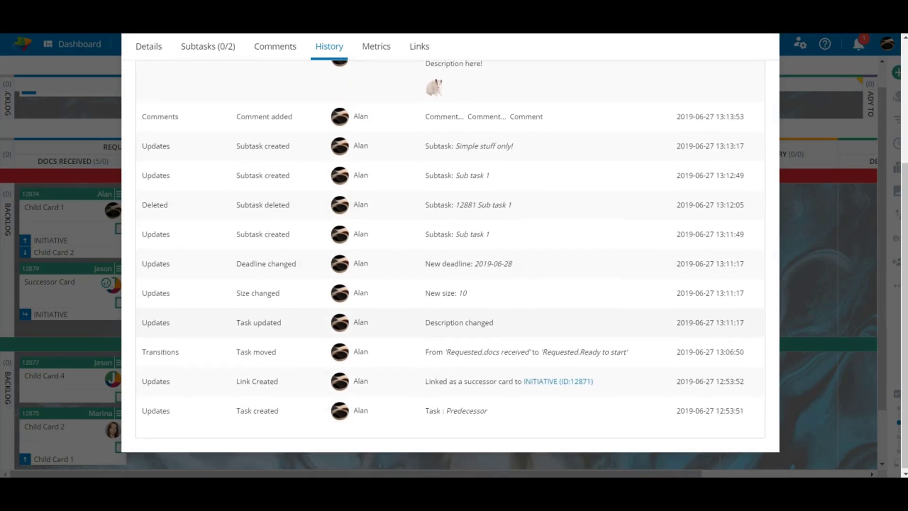
scroll(277, 188, "up", 3)
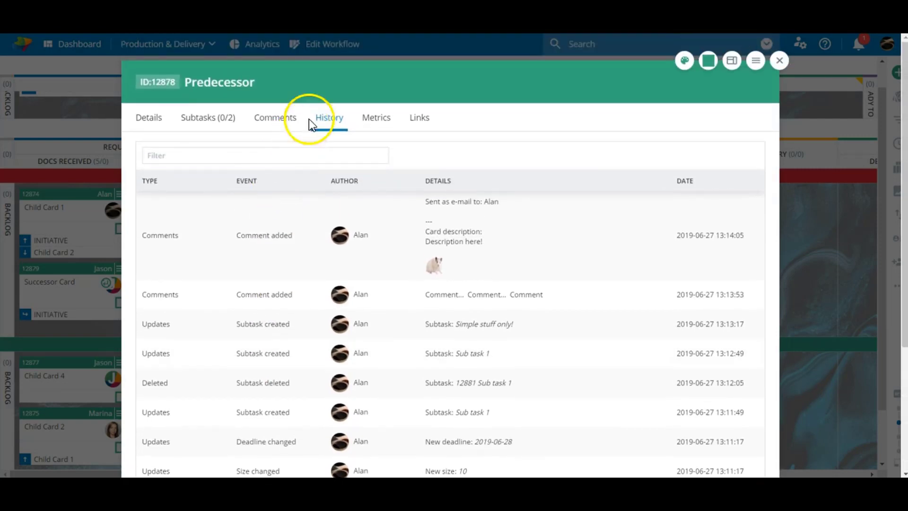
- In the card's Metrics, tick 'Include logged time for the card children'
left_click(373, 119)
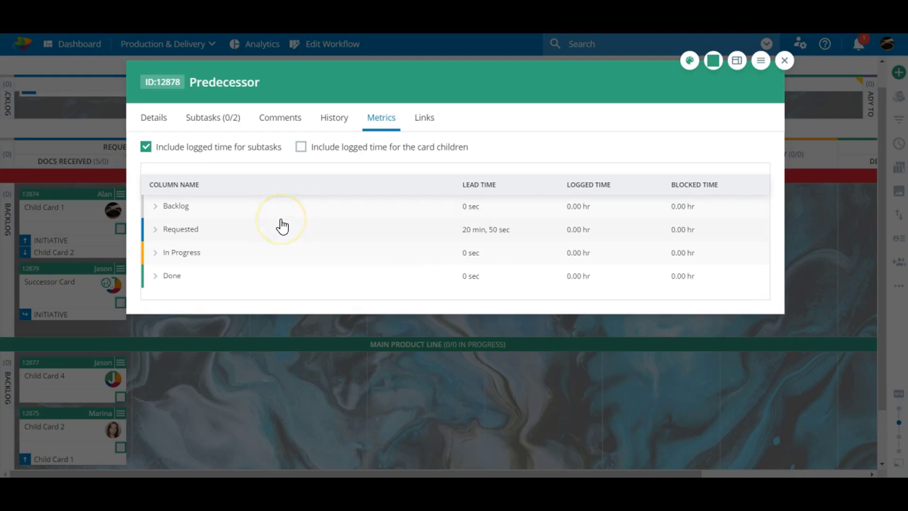
left_click(698, 192)
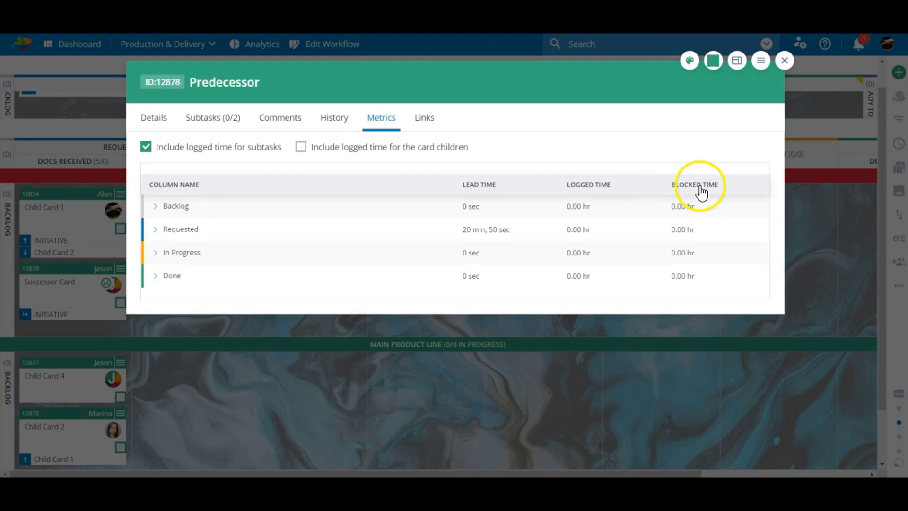
left_click(300, 148)
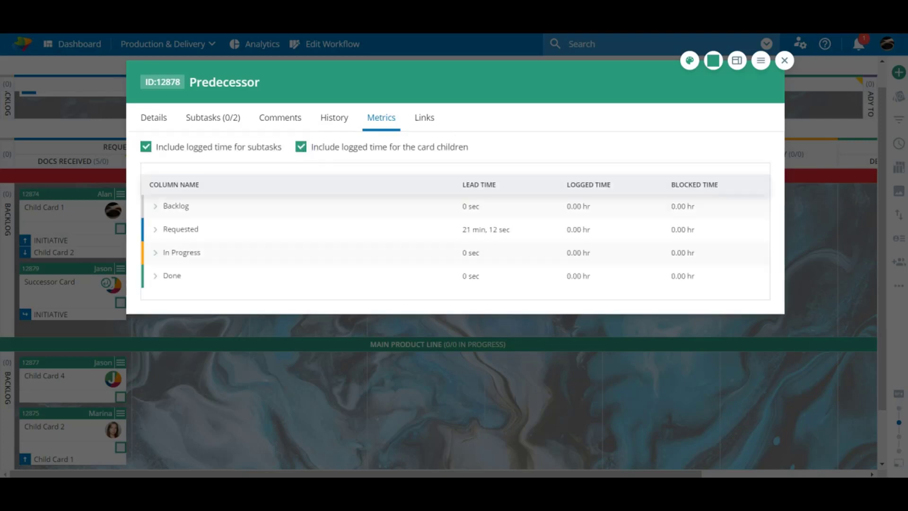
- Show the linked cards in the Links tab as a table, bar chart, pie chart and board
left_click(426, 121)
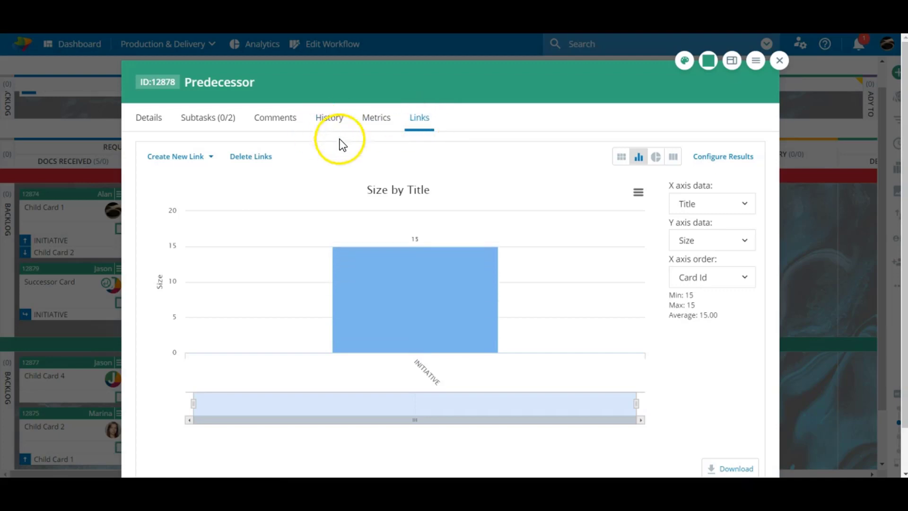
left_click(617, 158)
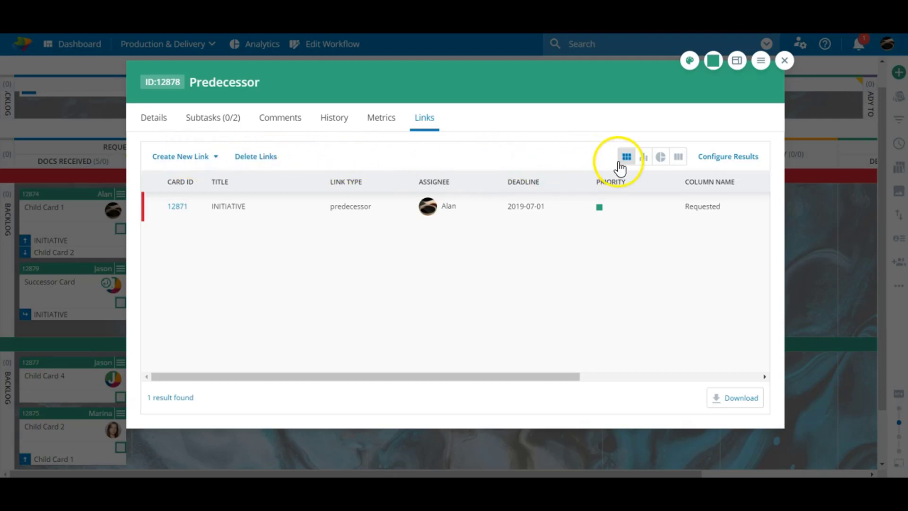
left_click(643, 158)
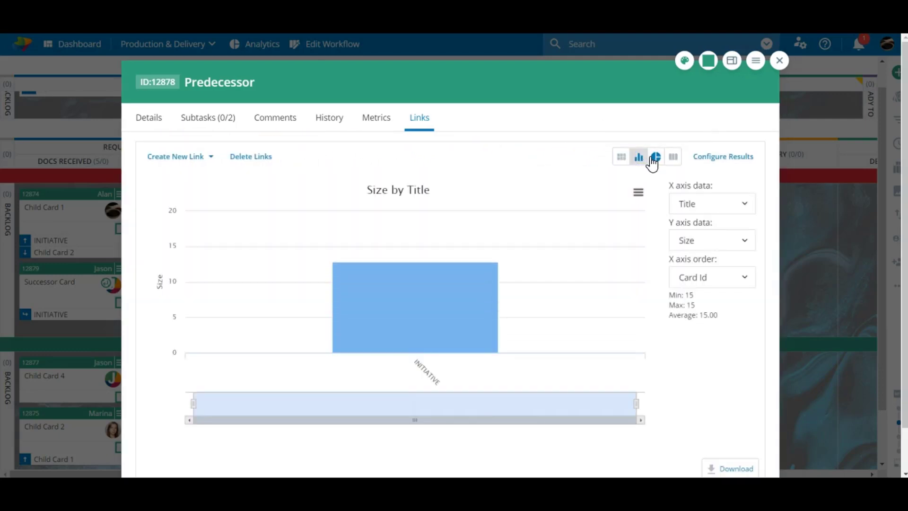
left_click(657, 159)
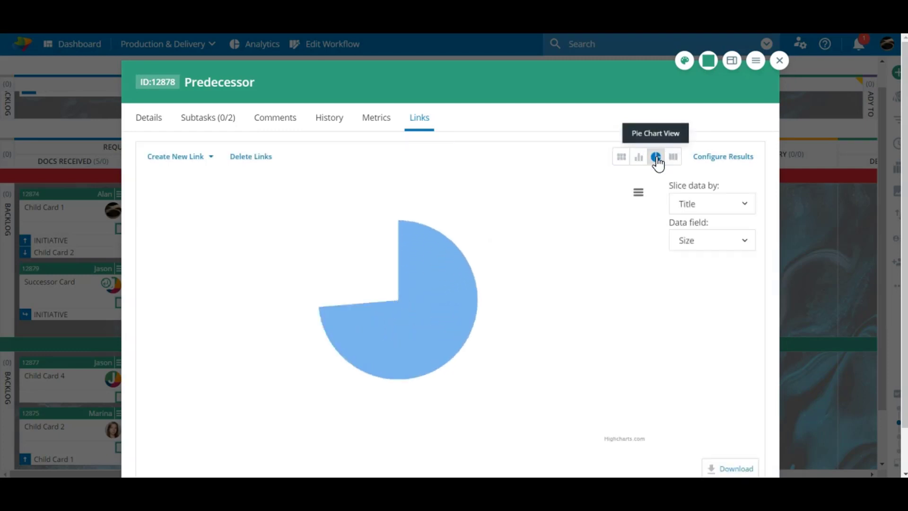
left_click(665, 160)
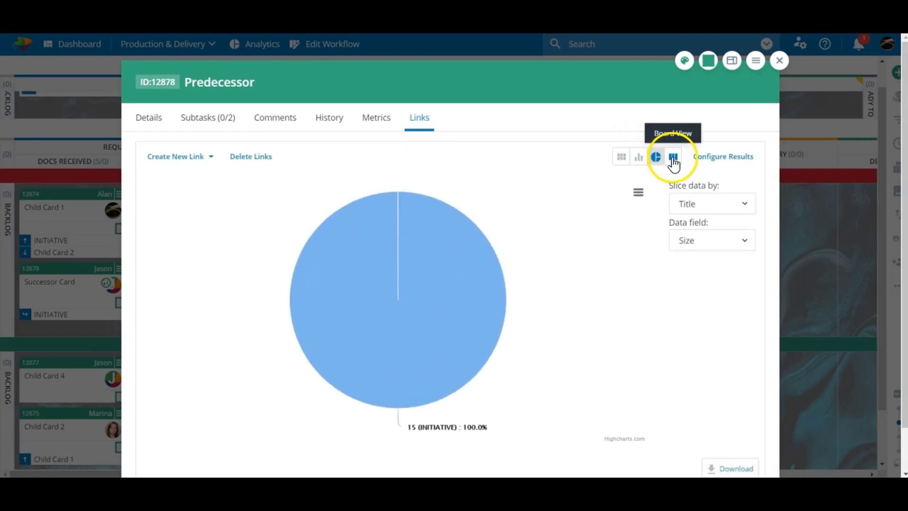
left_click(672, 158)
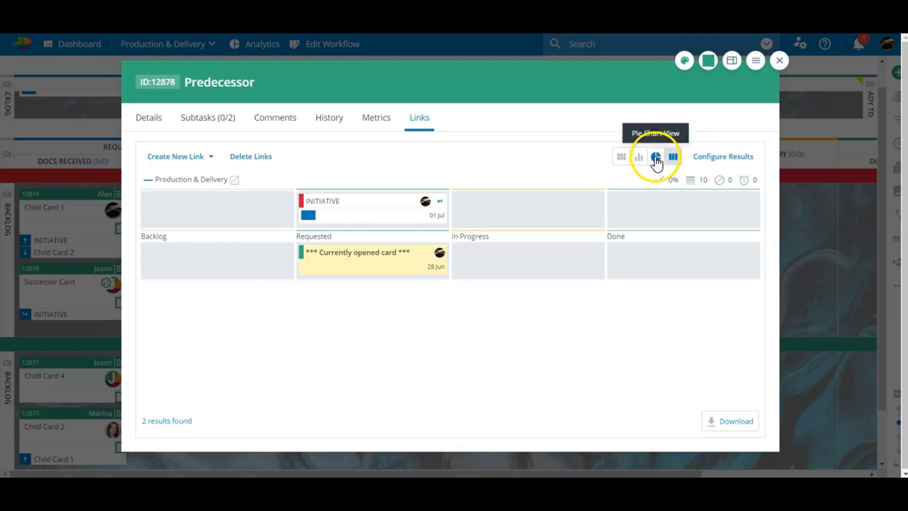
- Add Logged Time including subtasks to the link results, apply, and return to Details
left_click(698, 159)
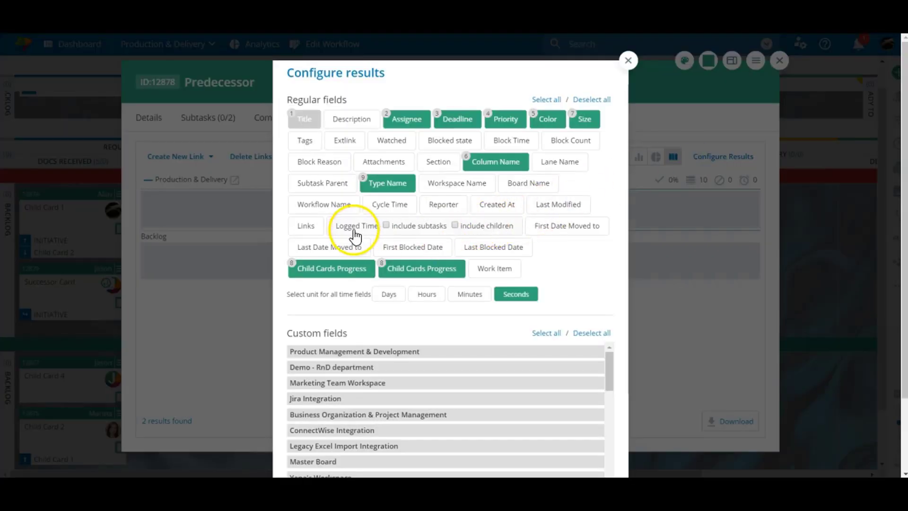
left_click(385, 225)
scroll(560, 329, "down", 2)
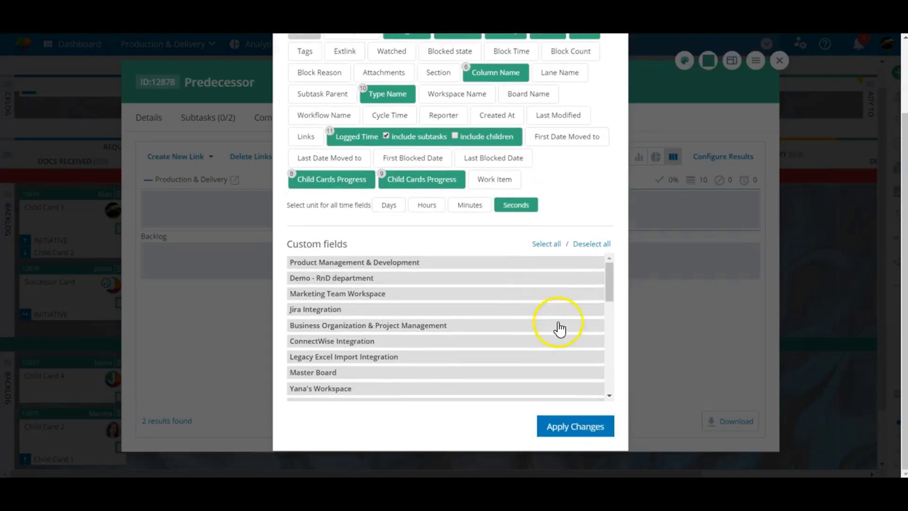
left_click(585, 428)
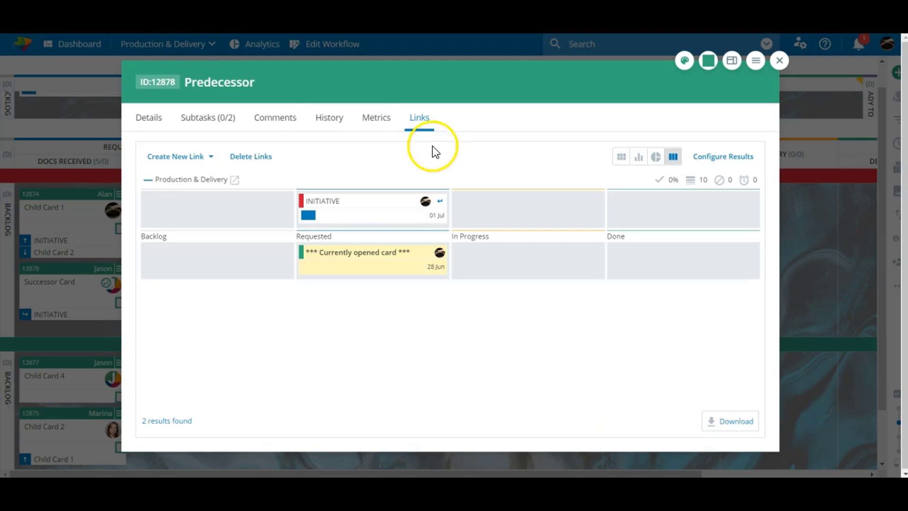
left_click(151, 118)
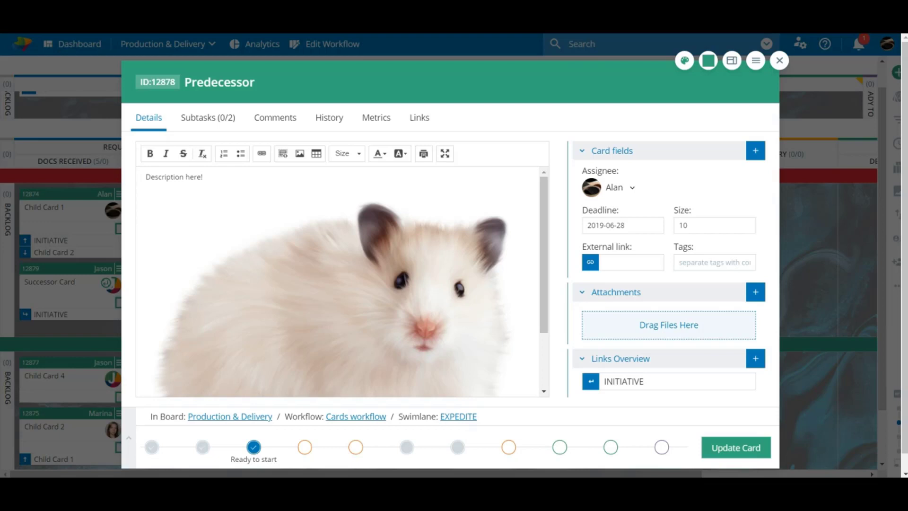
- Save the card and enable custom fields, subtasks, tags, priority, external link and size on cards
left_click(720, 444)
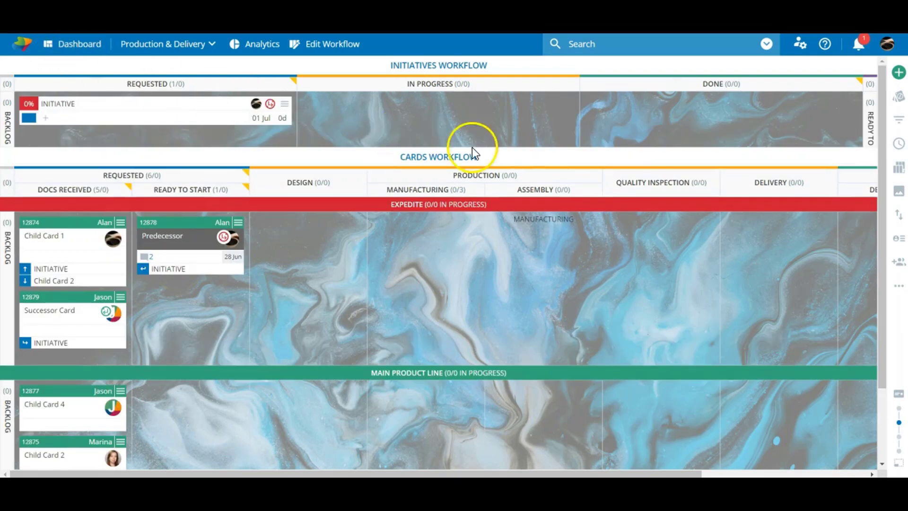
left_click(899, 240)
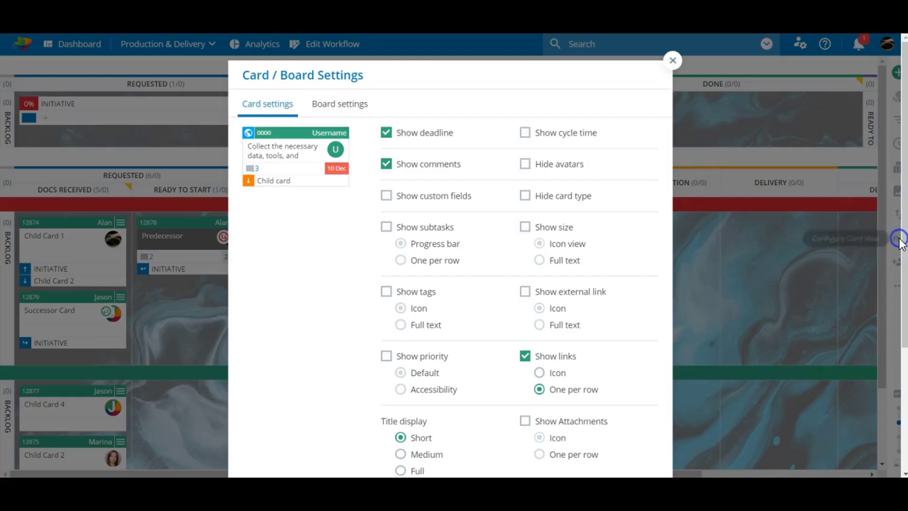
left_click(386, 195)
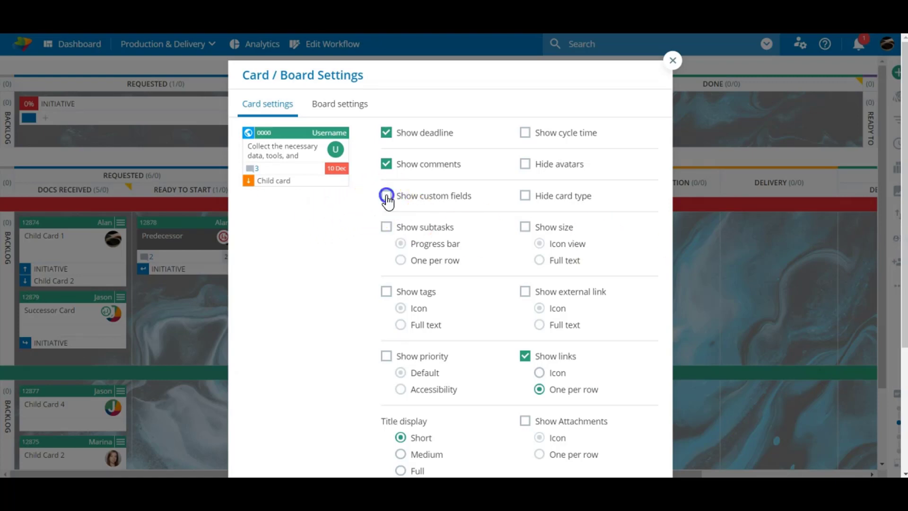
left_click(386, 227)
left_click(386, 292)
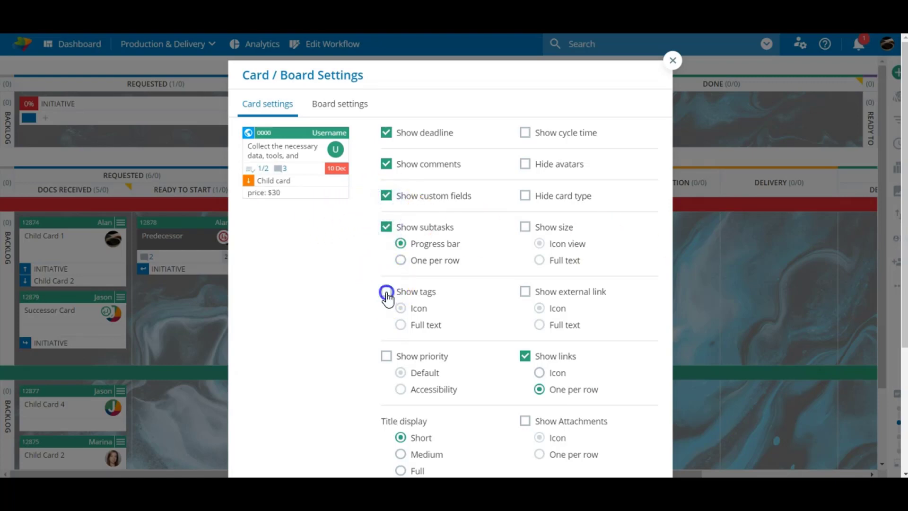
left_click(387, 356)
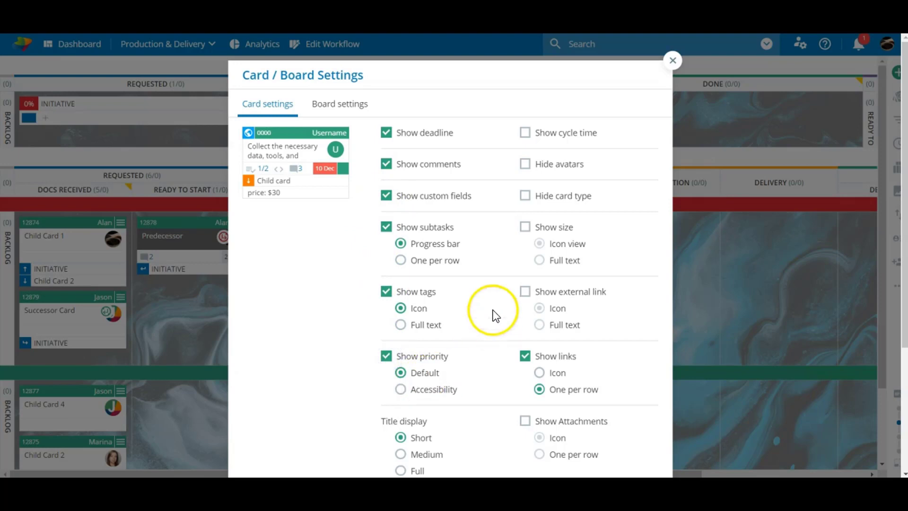
left_click(529, 294)
left_click(524, 228)
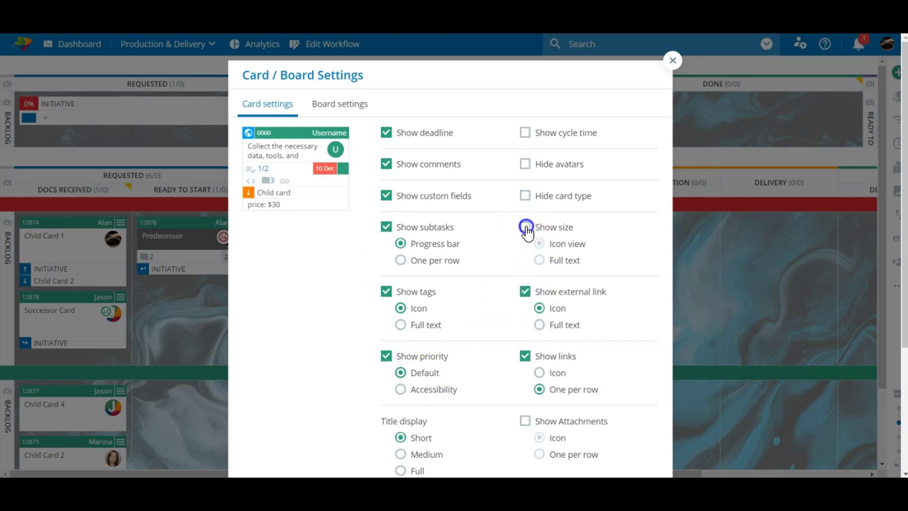
- Also show attachments and logged time, apply for all users, and save the board settings
scroll(526, 263, "down", 4)
left_click(525, 242)
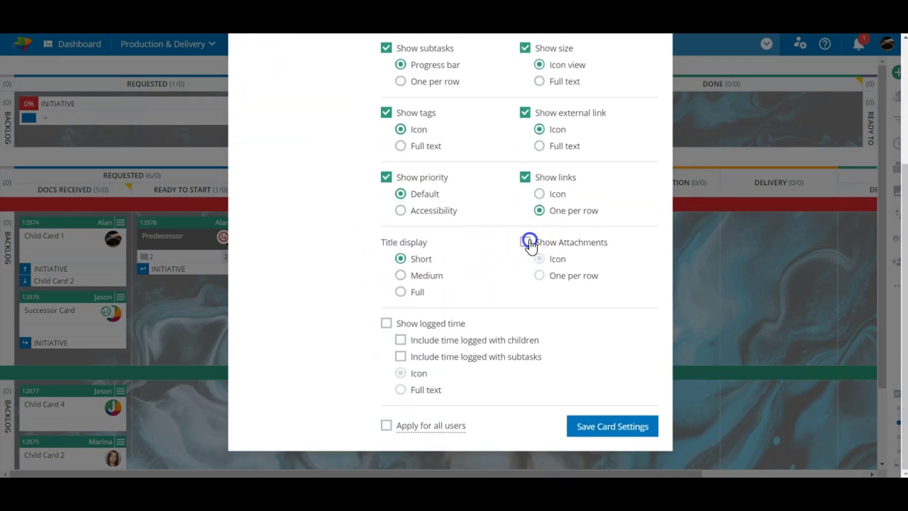
left_click(386, 323)
left_click(386, 425)
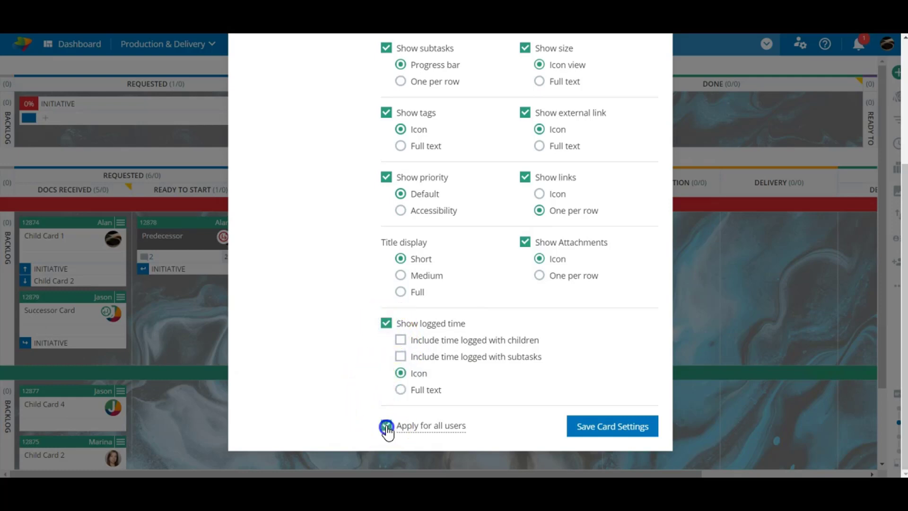
scroll(439, 360, "up", 3)
scroll(440, 350, "up", 1)
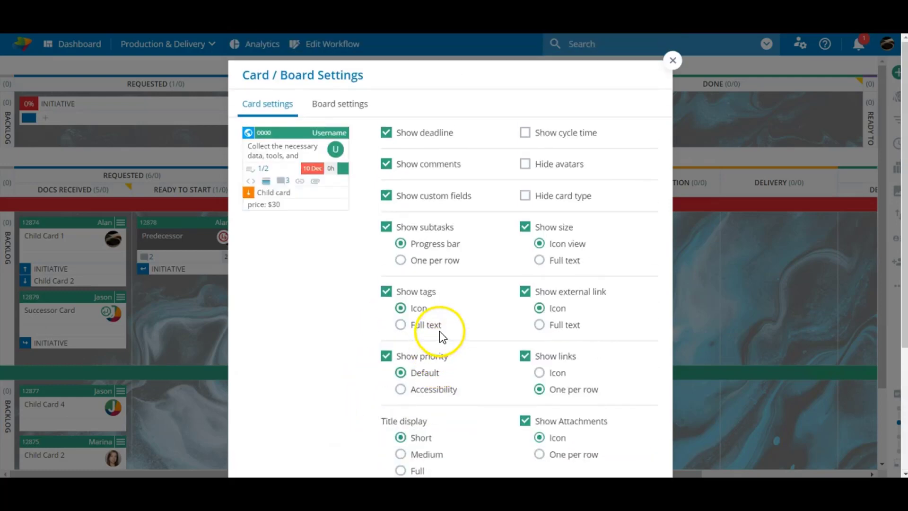
left_click(336, 105)
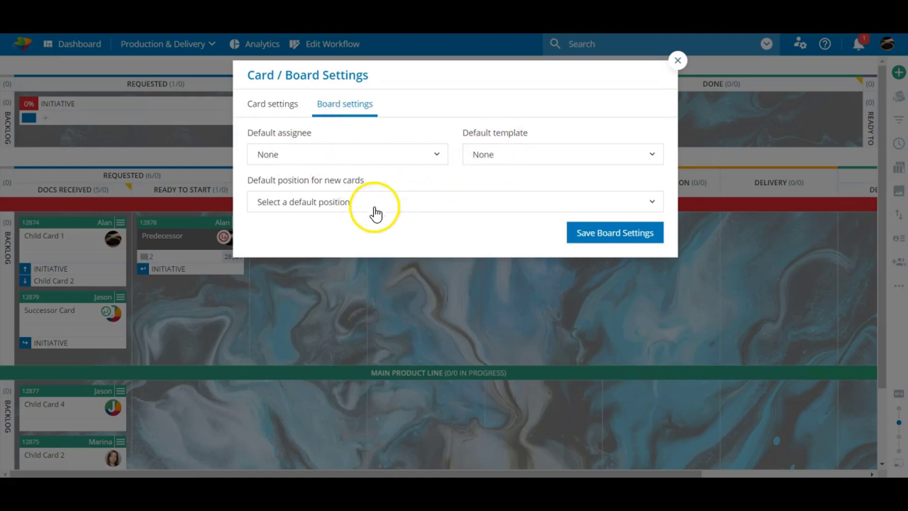
left_click(591, 233)
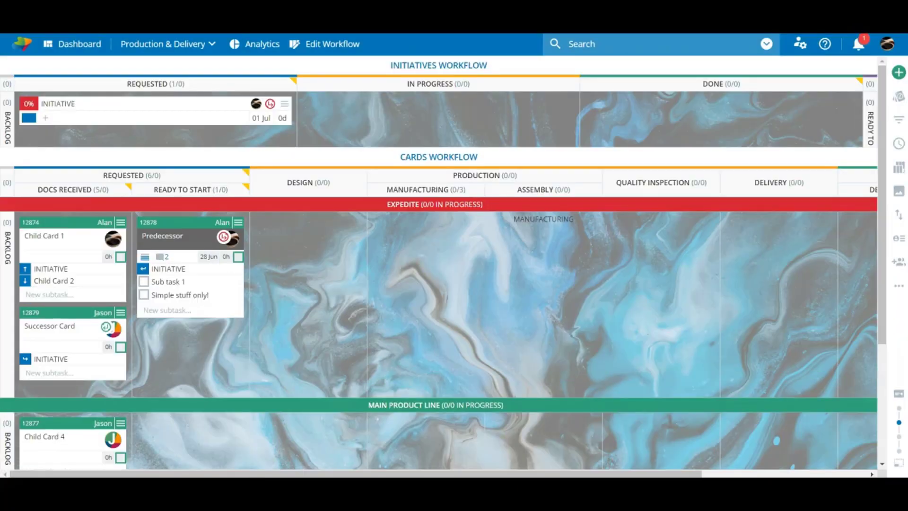
- Filter the board by the assignee condition plus Size greater than 5
left_click(899, 121)
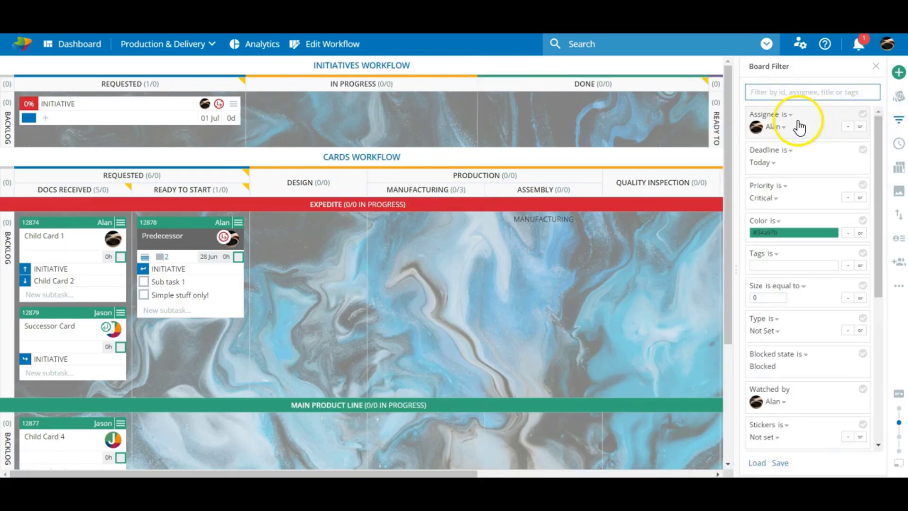
left_click(863, 115)
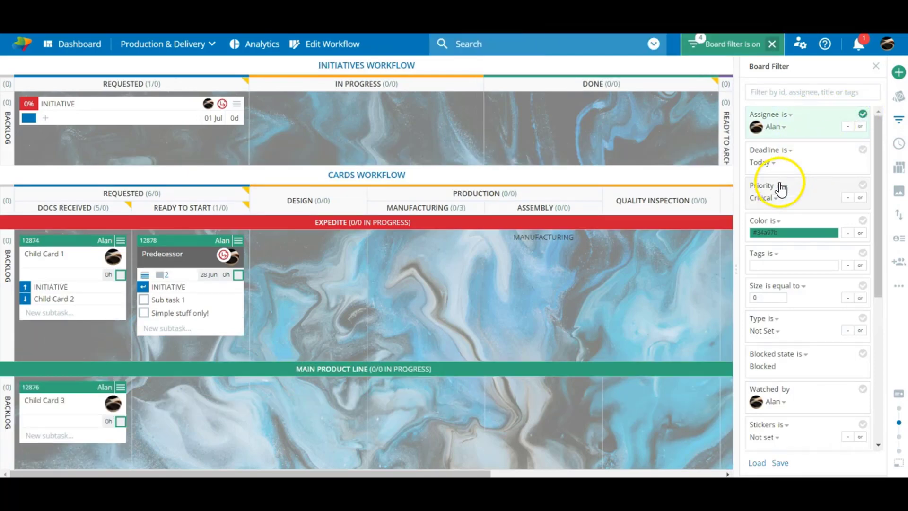
scroll(778, 184, "down", 2)
left_click(780, 238)
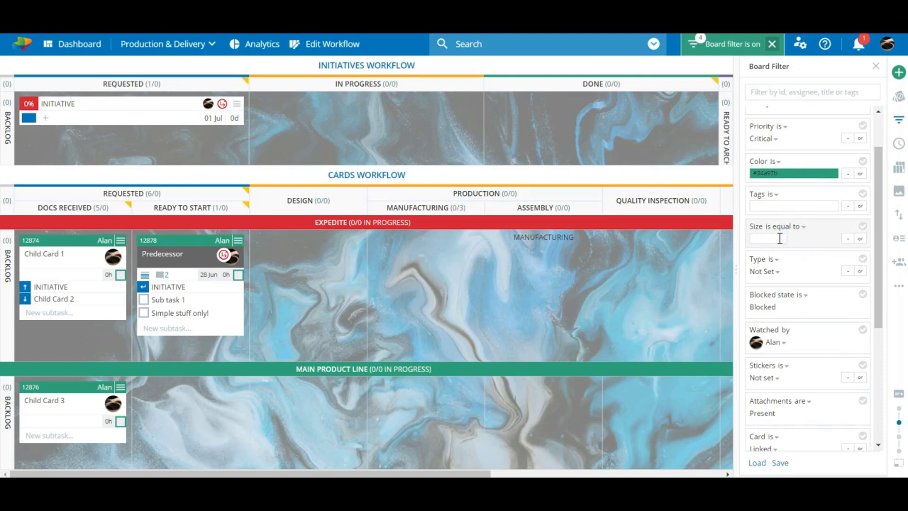
left_click(830, 244)
left_click(795, 227)
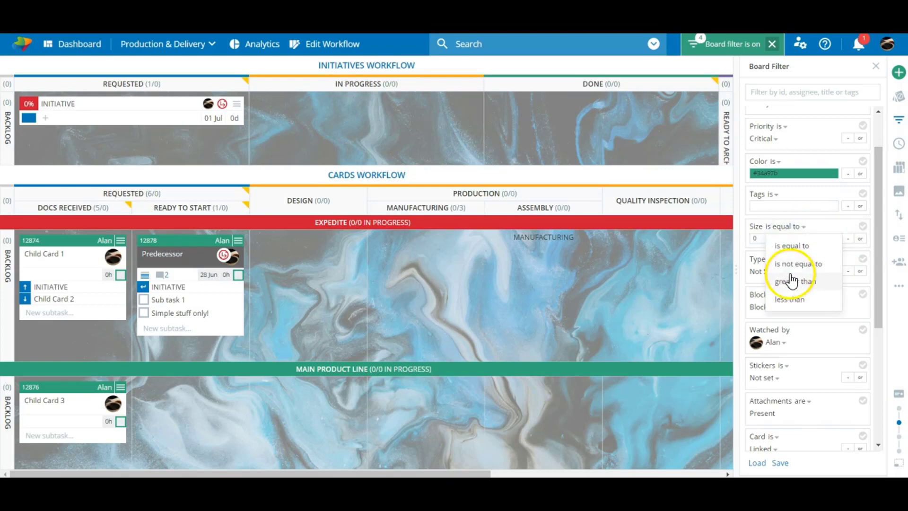
left_click(790, 281)
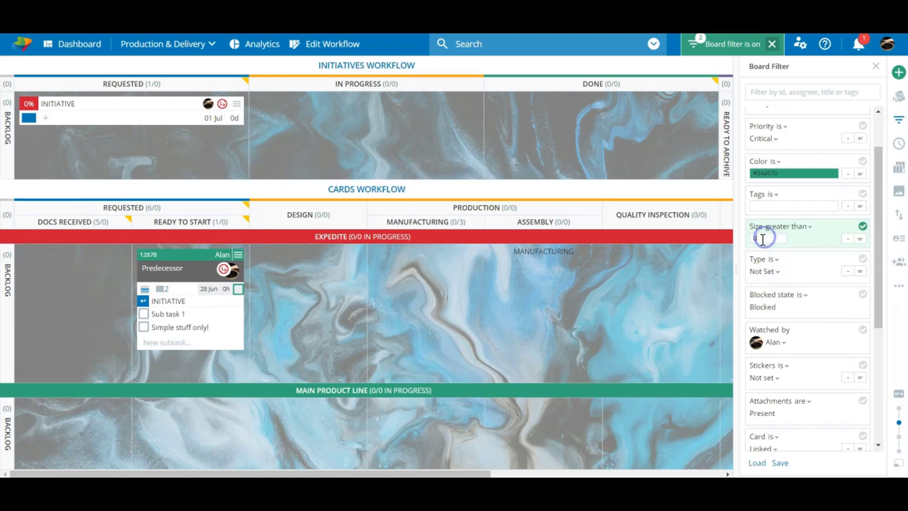
scroll(765, 235, "down", 5)
scroll(766, 246, "up", 5)
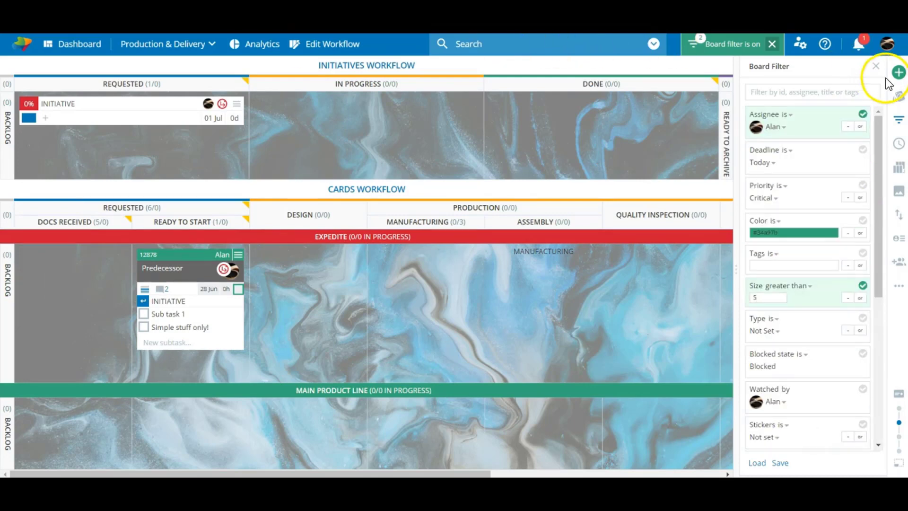
- Block the Predecessor card with the Waiting on others token and try moving it toward Design
left_click(876, 66)
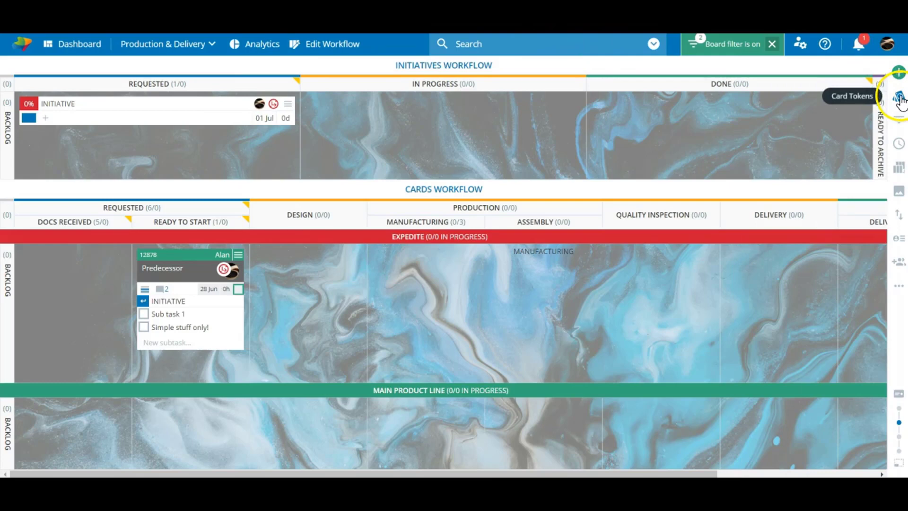
left_click(899, 98)
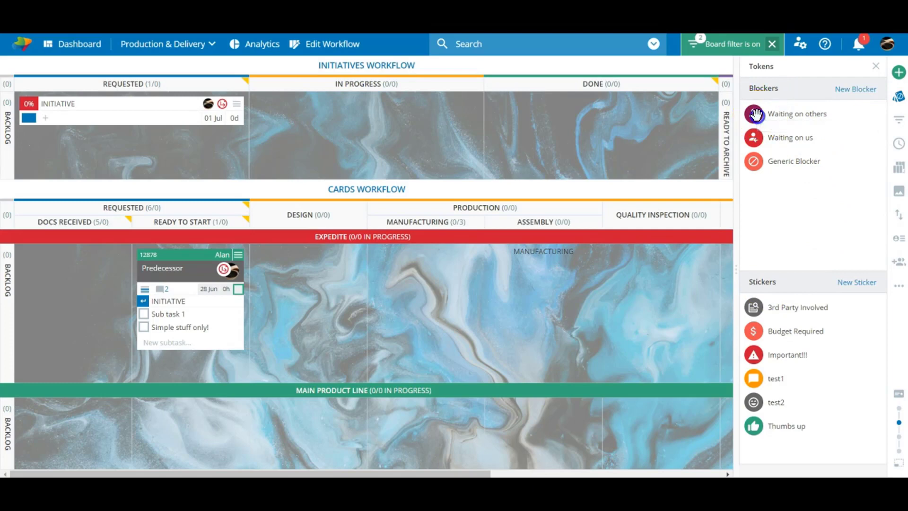
left_click_drag(756, 114, 187, 277)
left_click(202, 275)
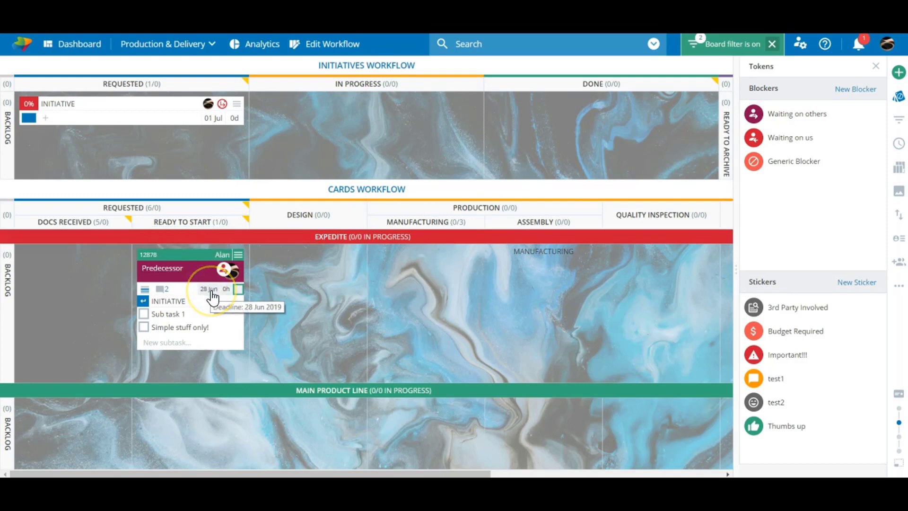
left_click_drag(195, 253, 319, 269)
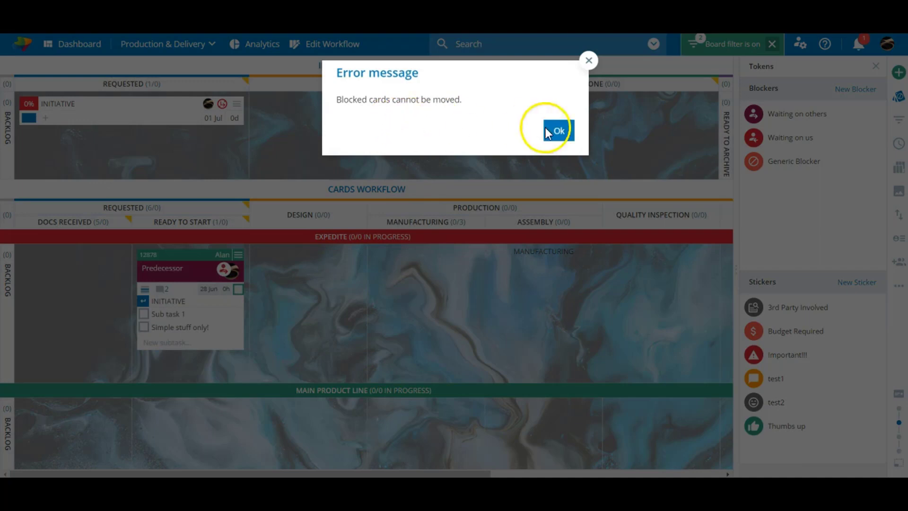
- Dismiss the blocked-card error, attach the Budget Required sticker to Predecessor, and clear the board filter
left_click(561, 131)
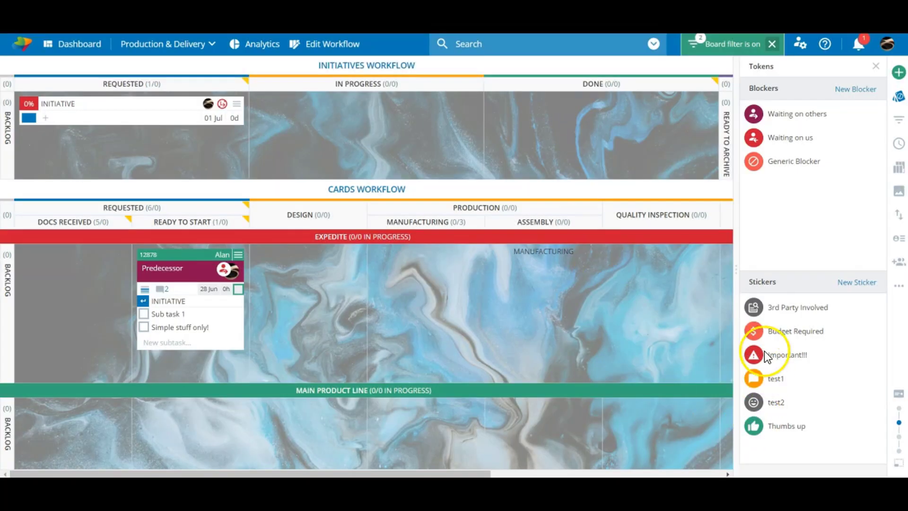
left_click_drag(755, 330, 184, 278)
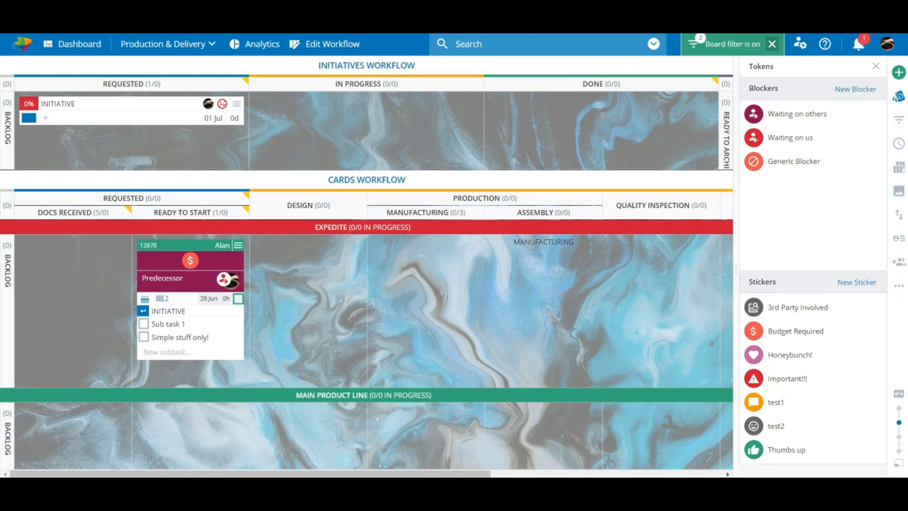
left_click(771, 44)
- Close the Tokens panel, then browse the Help Center and close it to return to the board
left_click(876, 66)
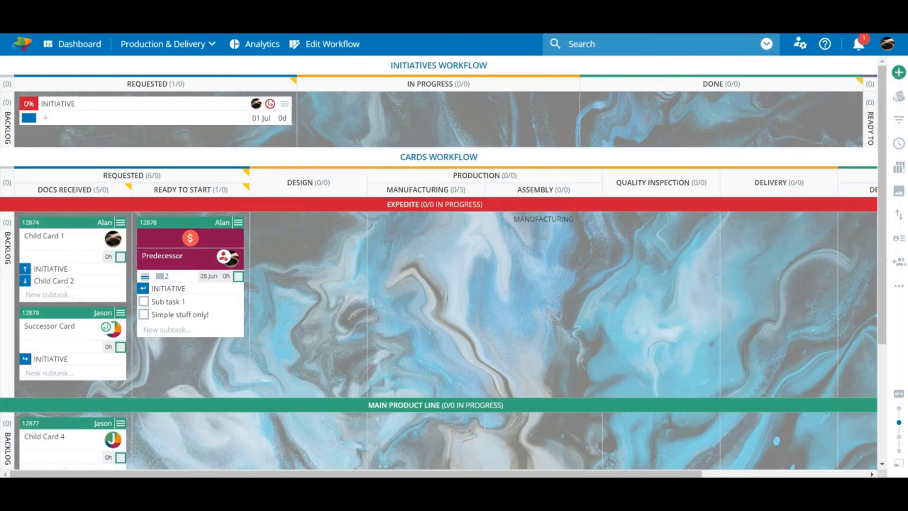
left_click(825, 44)
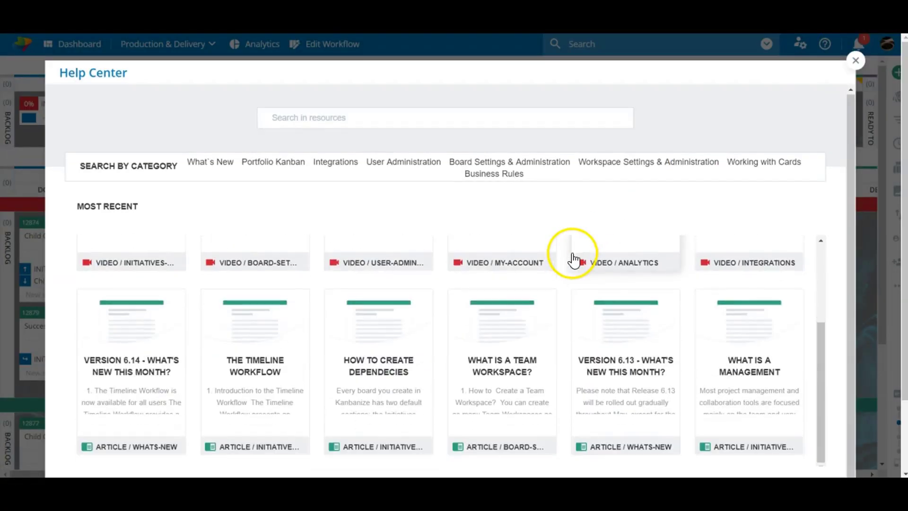
scroll(578, 260, "down", 3)
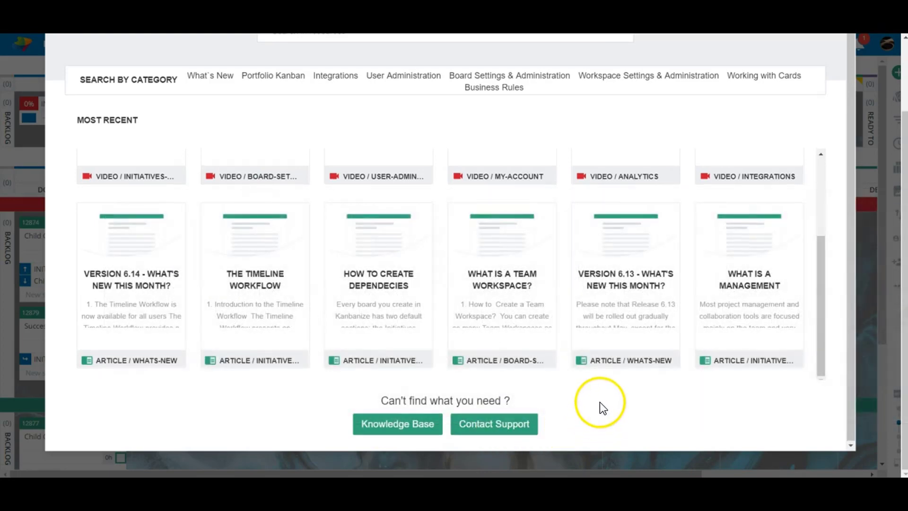
scroll(614, 317, "up", 3)
scroll(613, 264, "up", 2)
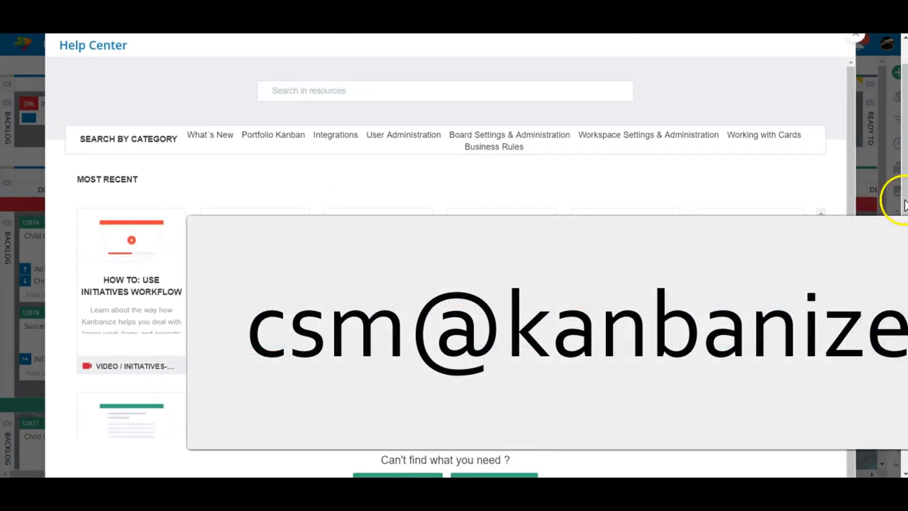
left_click(854, 60)
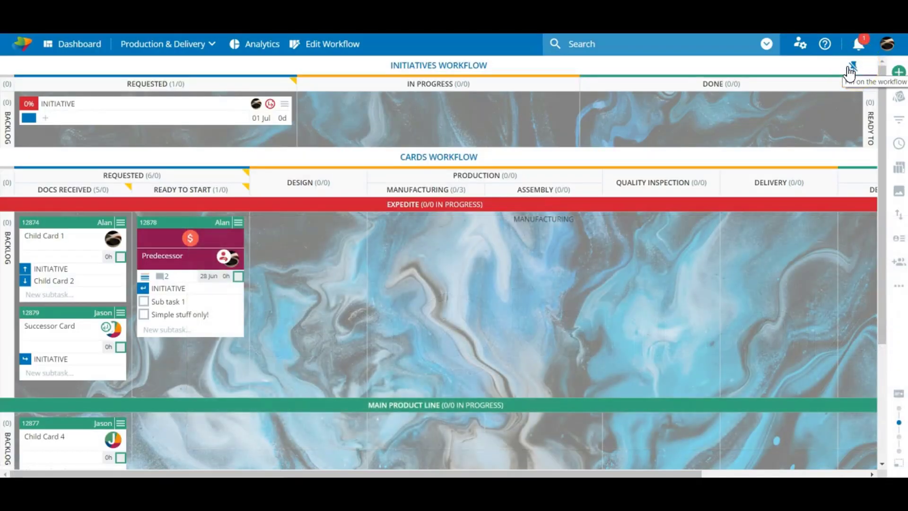
- Unpin the Initiatives Workflow and unblock the Predecessor card
left_click(851, 66)
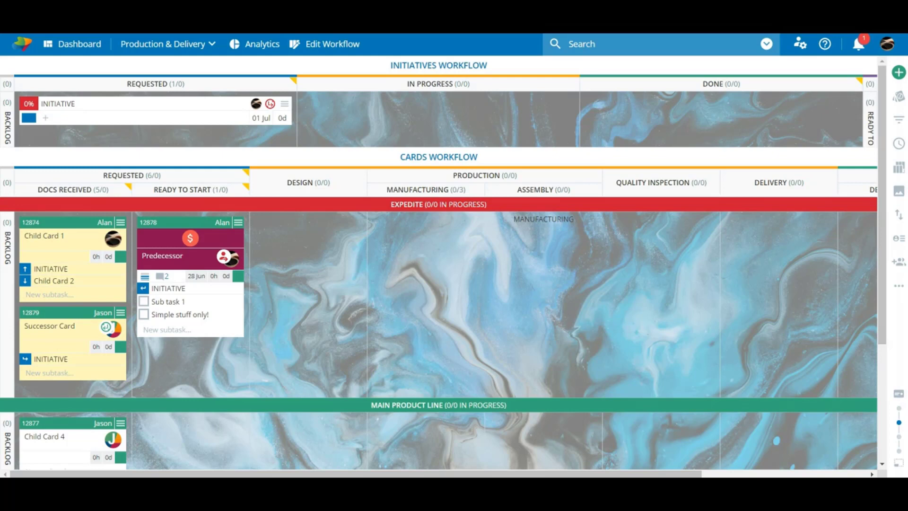
left_click(52, 44)
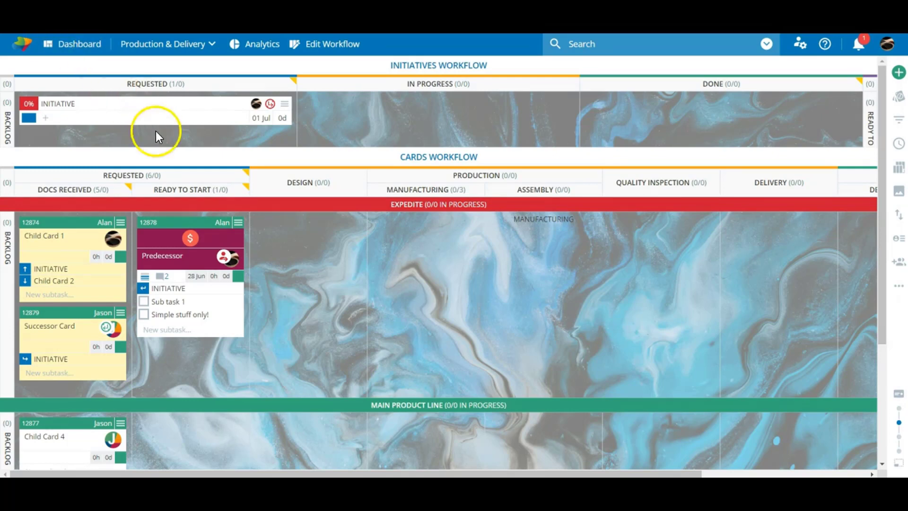
left_click(238, 222)
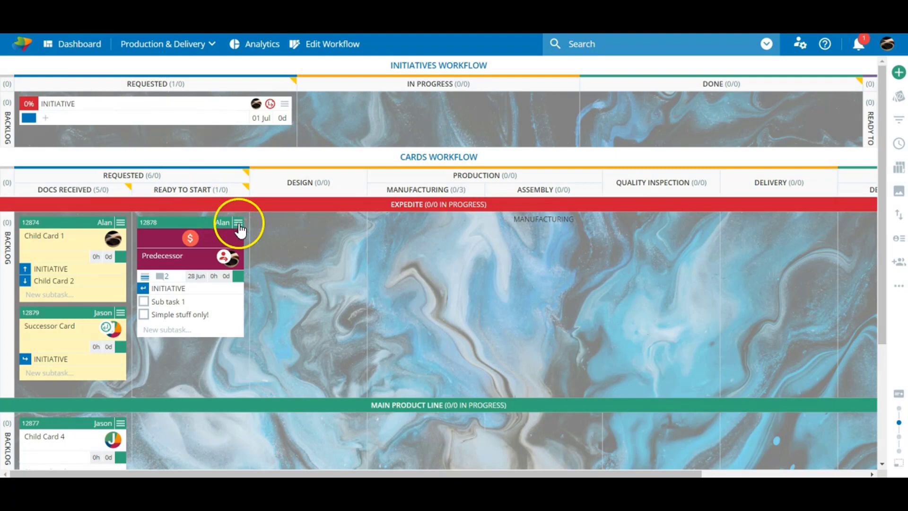
left_click(239, 222)
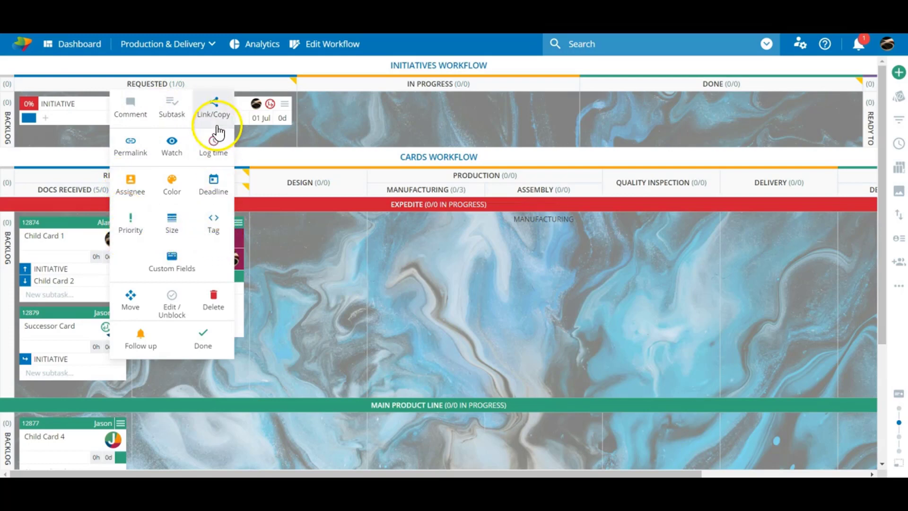
left_click(175, 312)
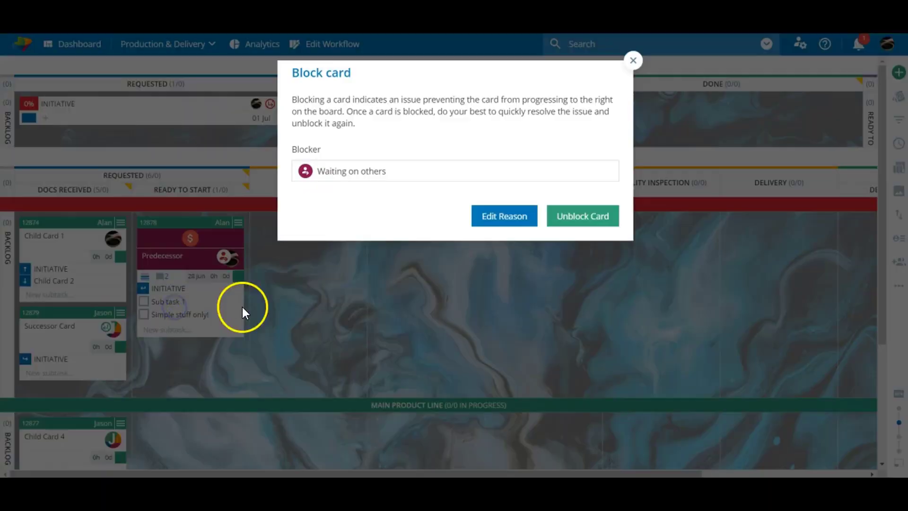
left_click(574, 214)
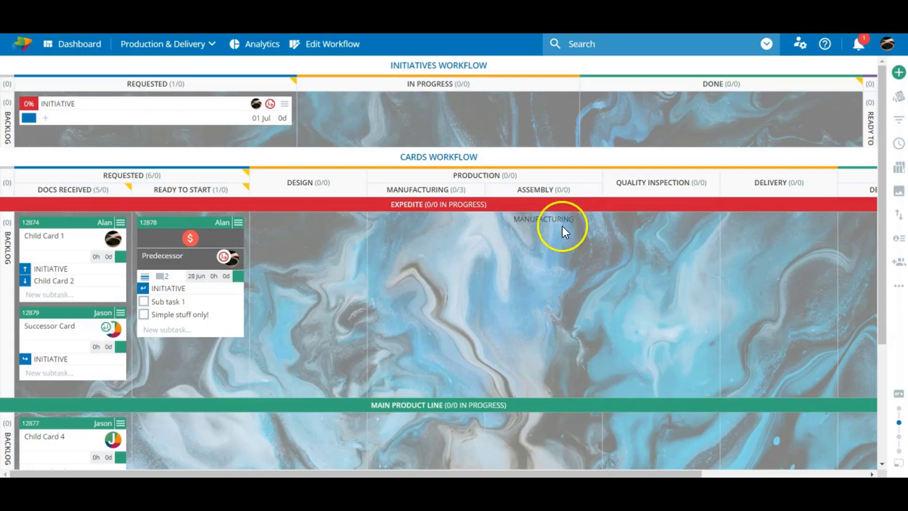
left_click(238, 223)
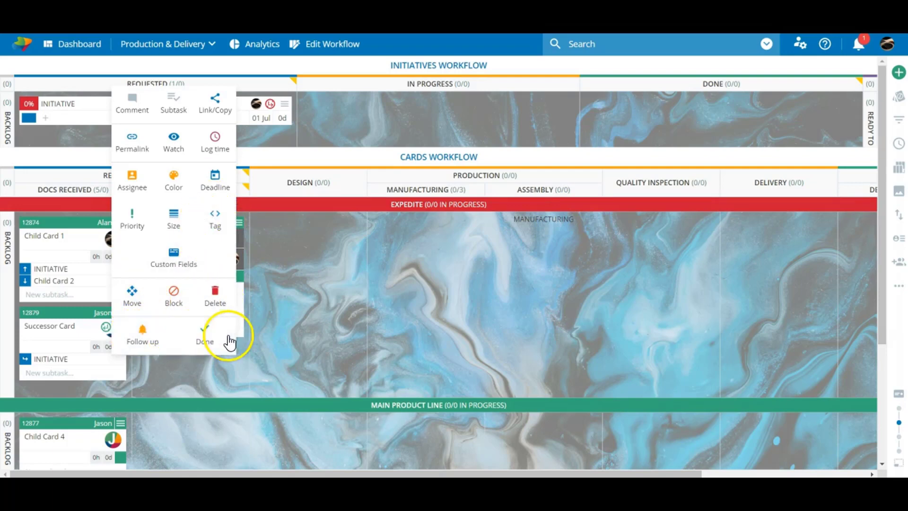
left_click(285, 343)
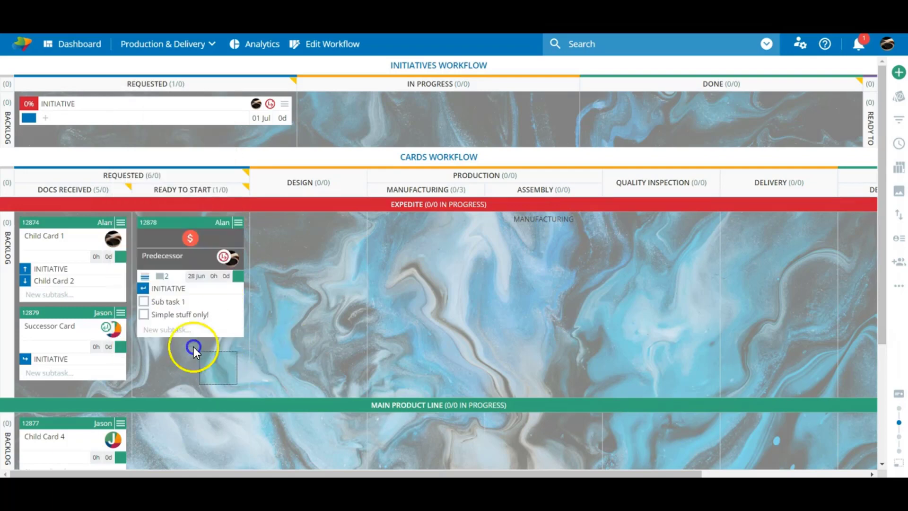
- Mark Predecessor, Child Card 1 and Successor Card as done with the 'delivered' outcome
left_click(67, 263)
left_click(241, 227)
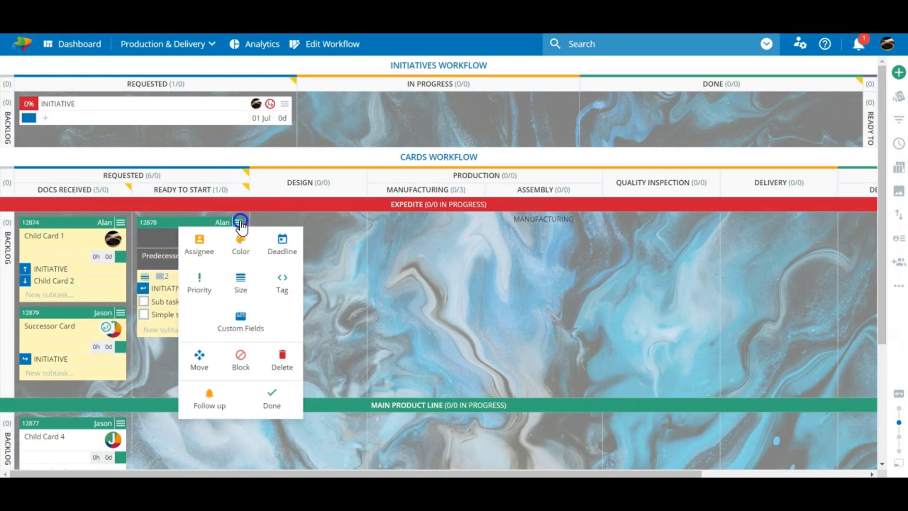
left_click(276, 406)
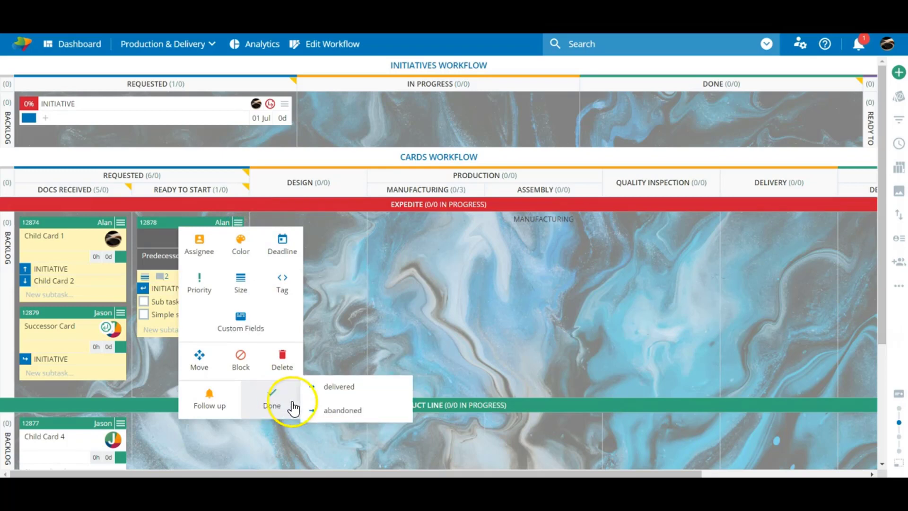
left_click(326, 388)
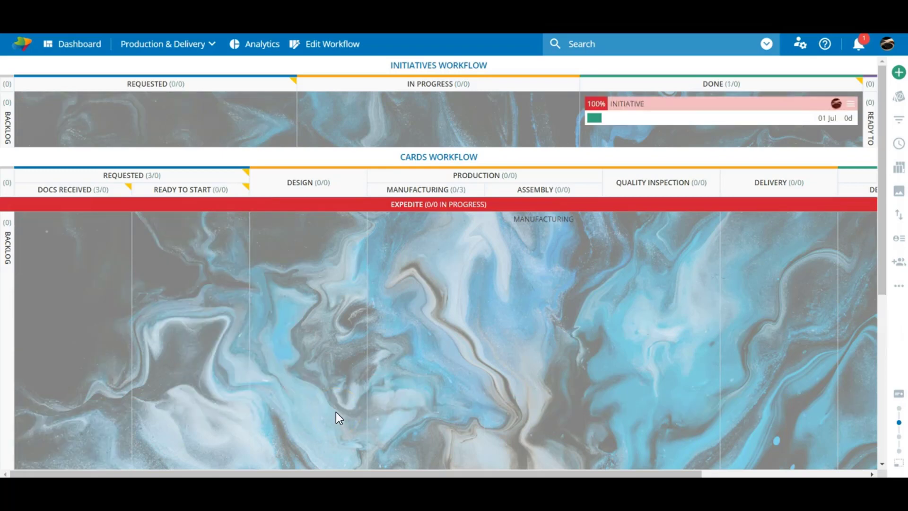
- Open Child Card 4's details under Main Product Line and show its more-actions menu
scroll(335, 410, "down", 3)
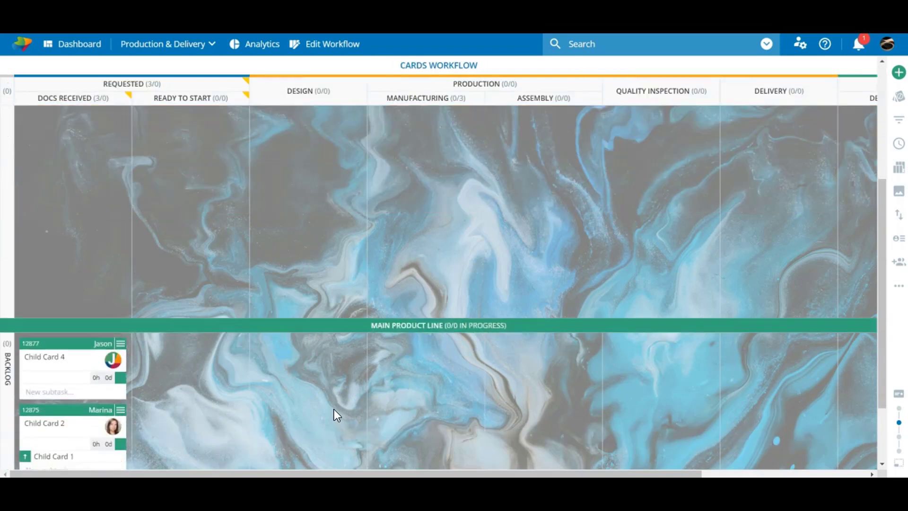
left_click(49, 264)
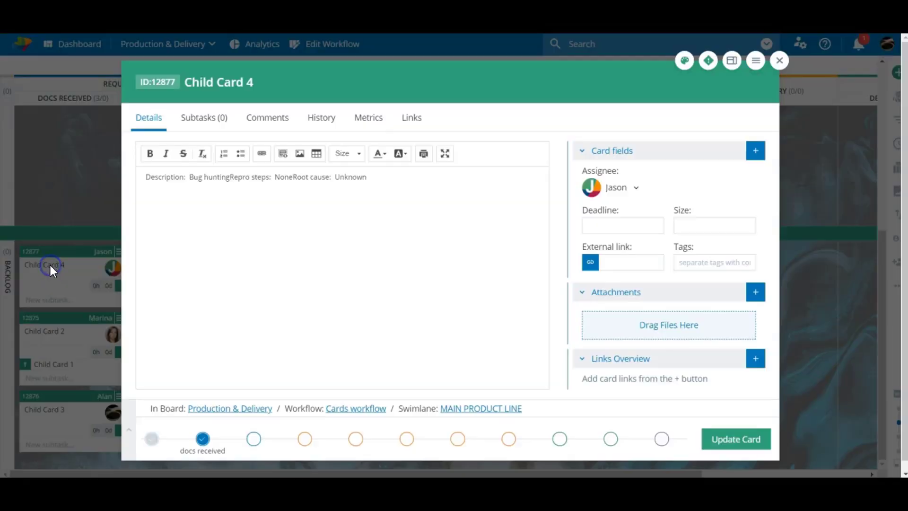
left_click(756, 61)
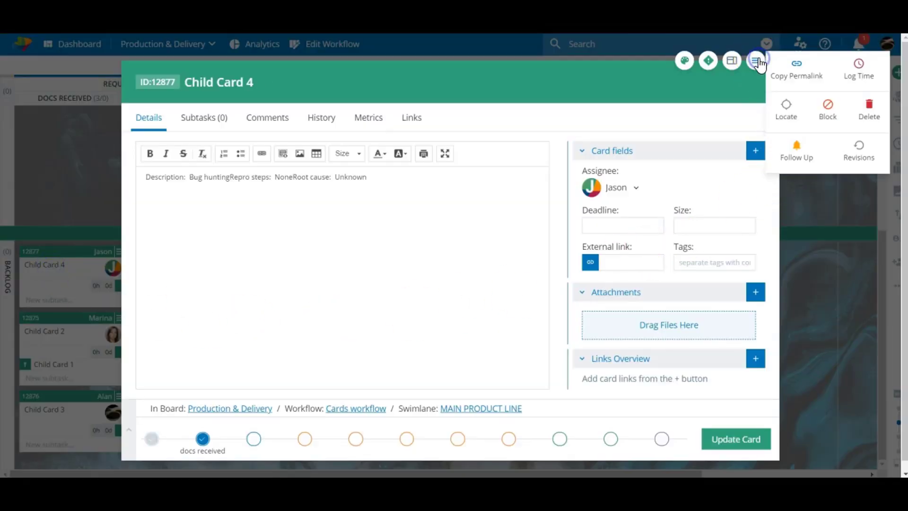